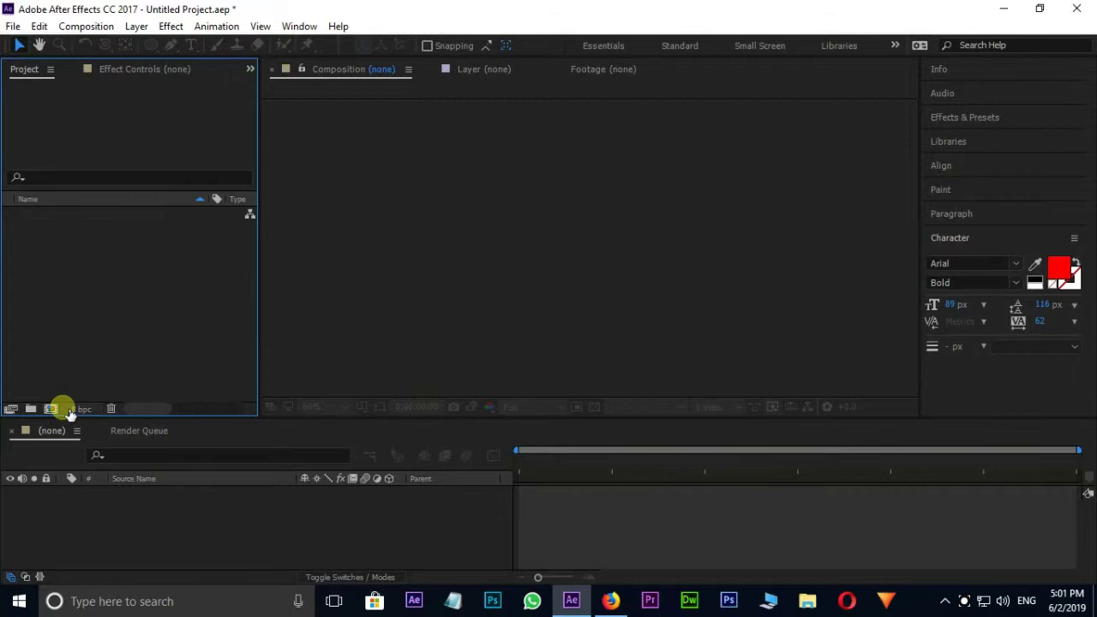
# - Create Comp 1 at 1280×720, 30 fps, with a black background
pyautogui.click(51, 409)
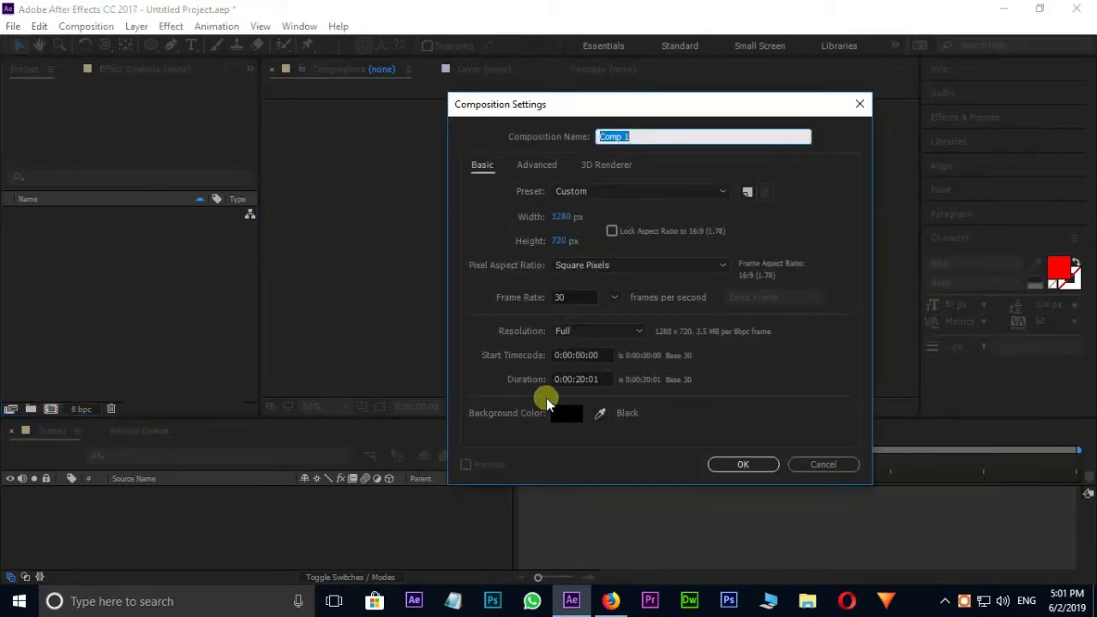
pyautogui.click(735, 460)
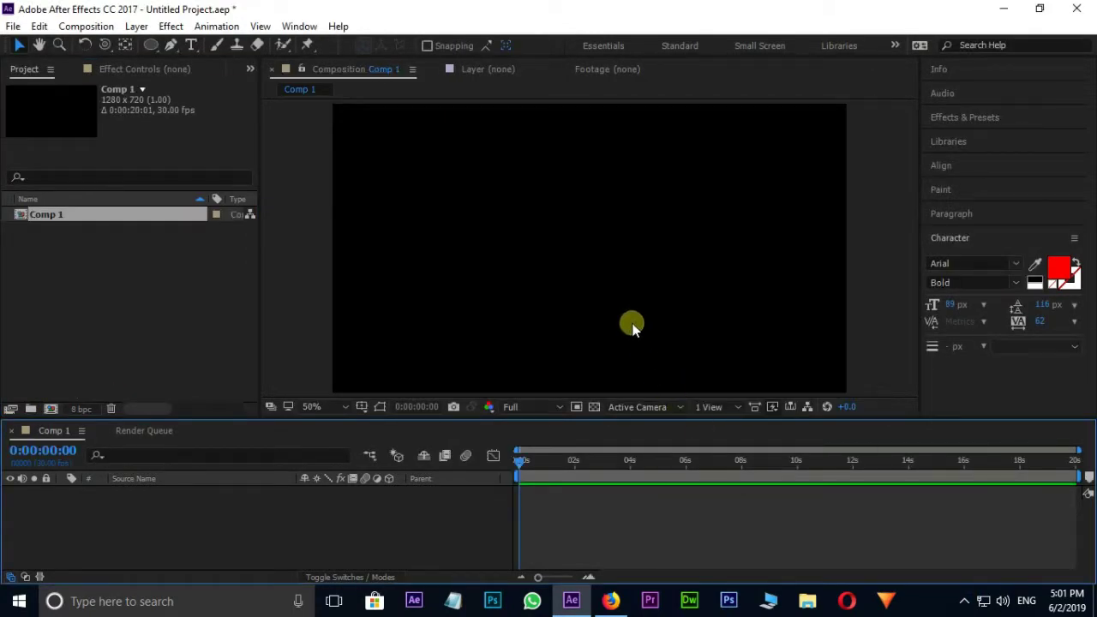
# - Add a 'BAAGHI 2' text layer in the composition
pyautogui.click(191, 44)
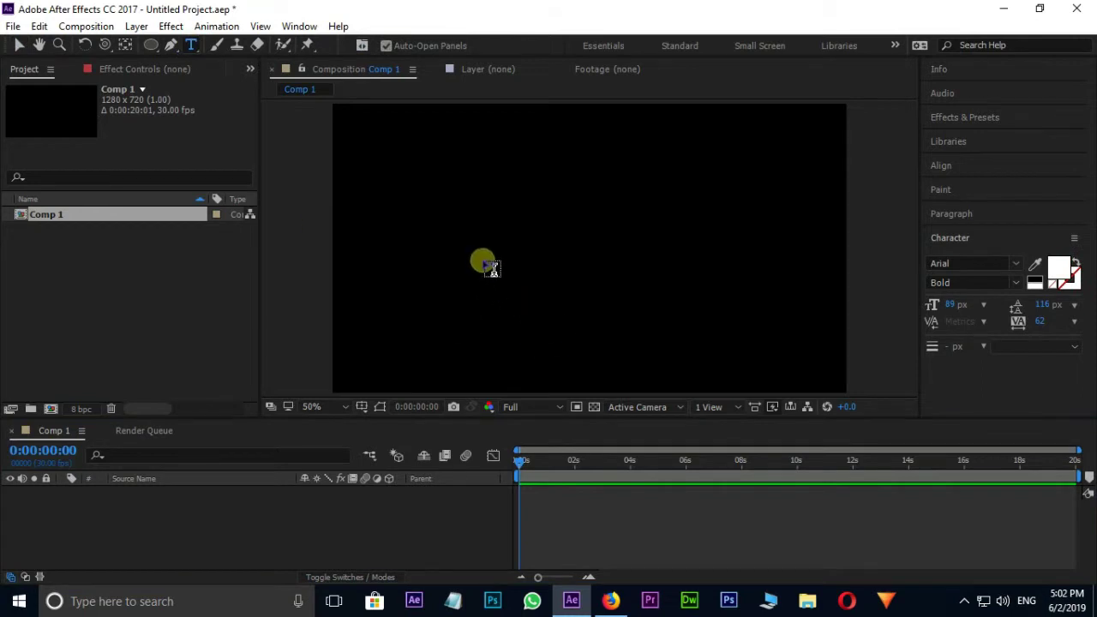
pyautogui.click(509, 255)
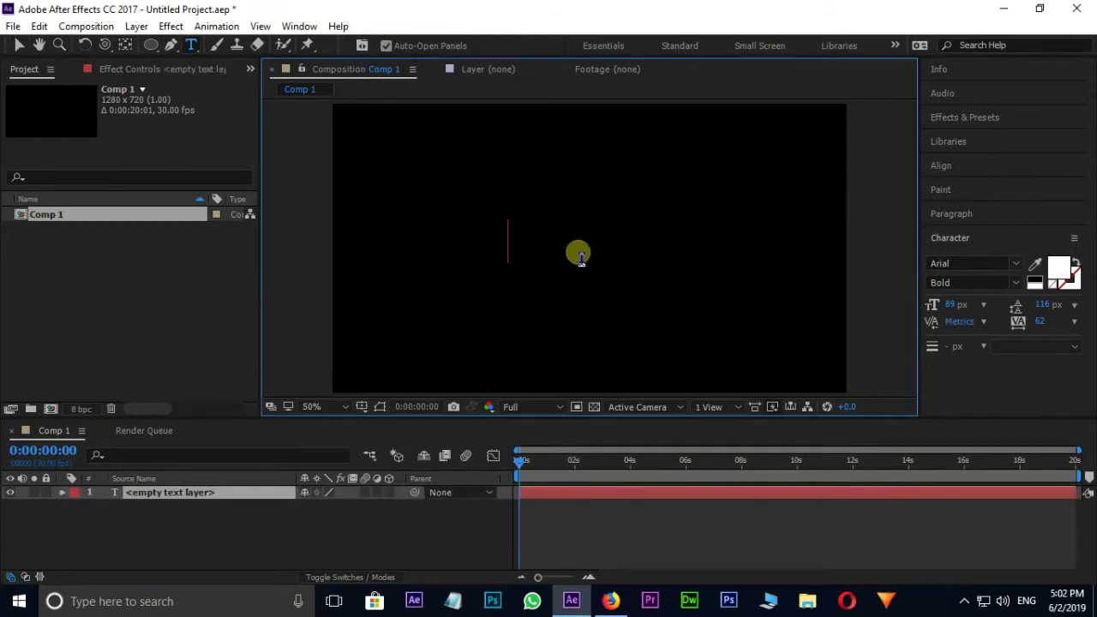
pyautogui.write('B')
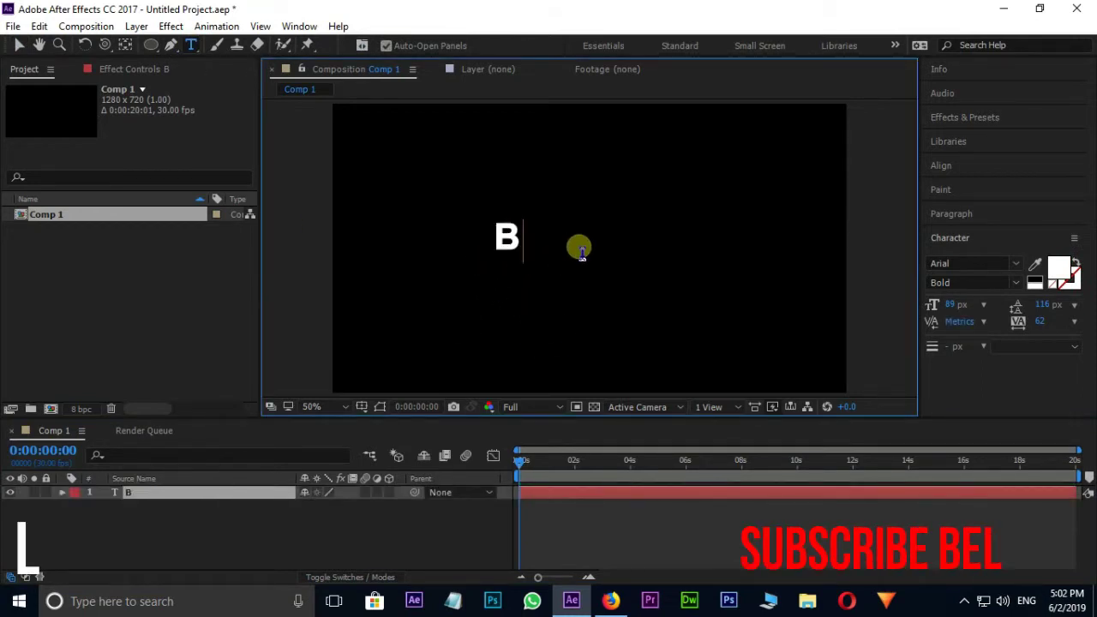
pyautogui.write('AAG')
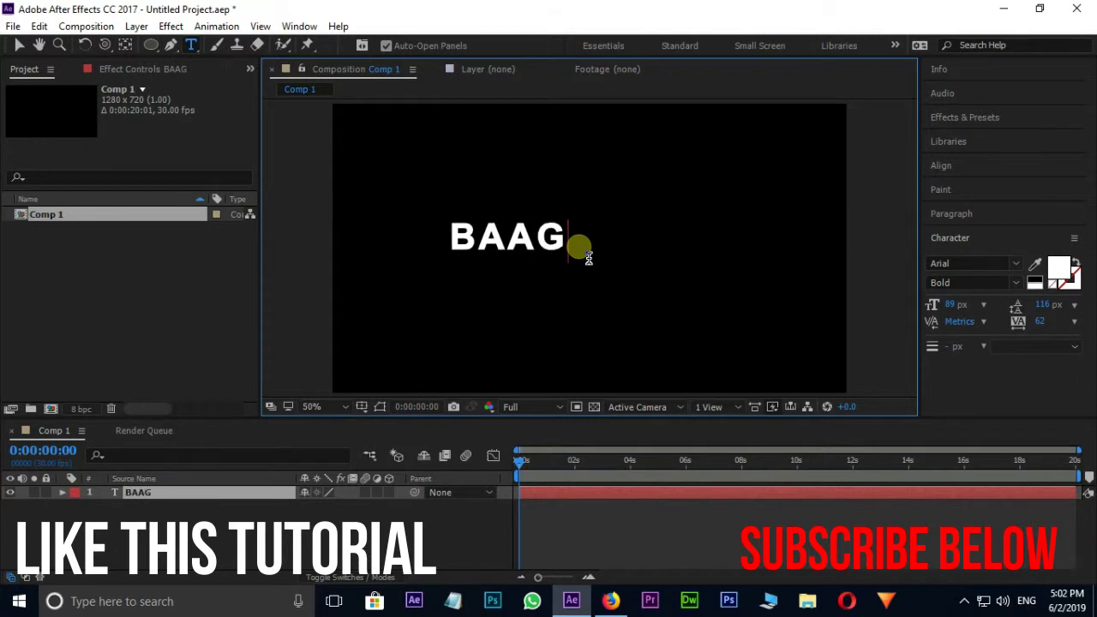
pyautogui.write('HI')
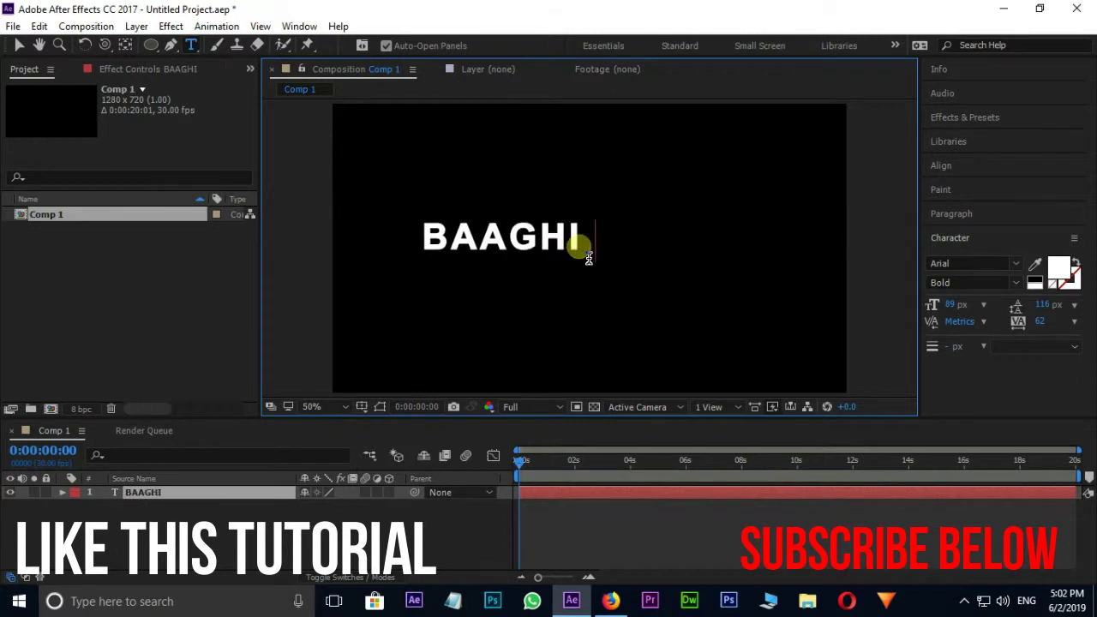
pyautogui.write(' 2')
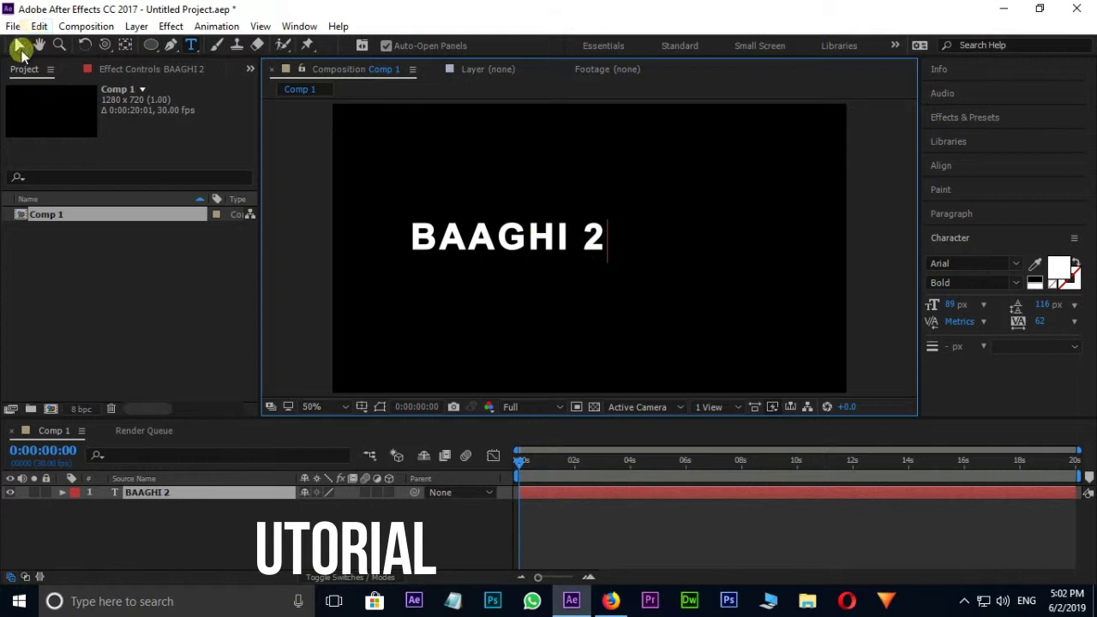
# - Scale the BAAGHI 2 title up with the Selection tool
pyautogui.click(18, 44)
pyautogui.click(604, 225)
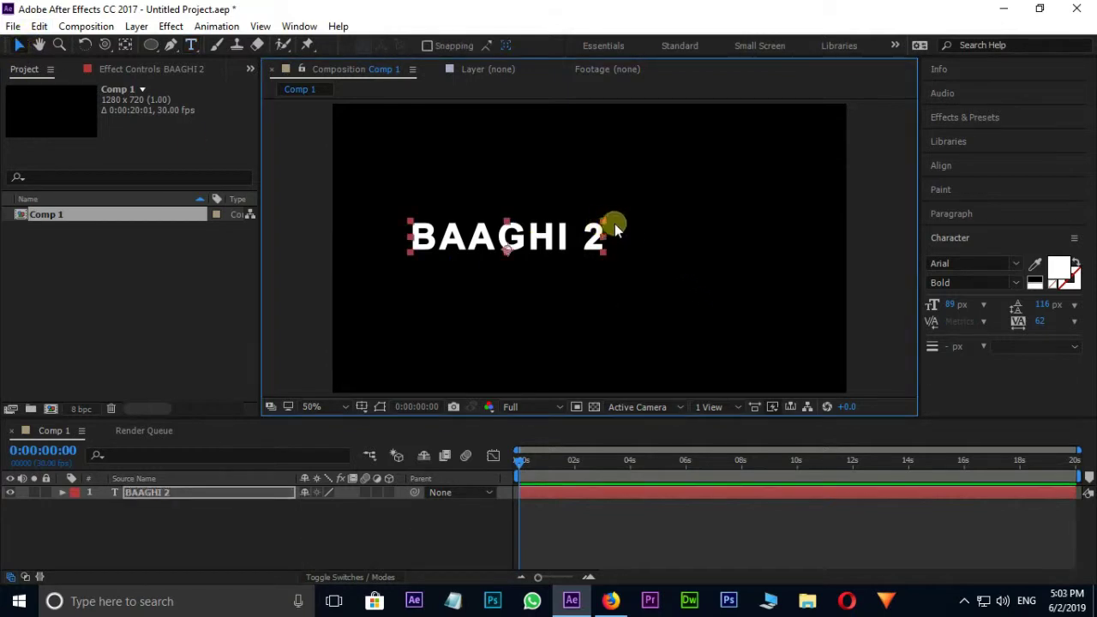
pyautogui.moveTo(602, 225); pyautogui.dragTo(648, 199)
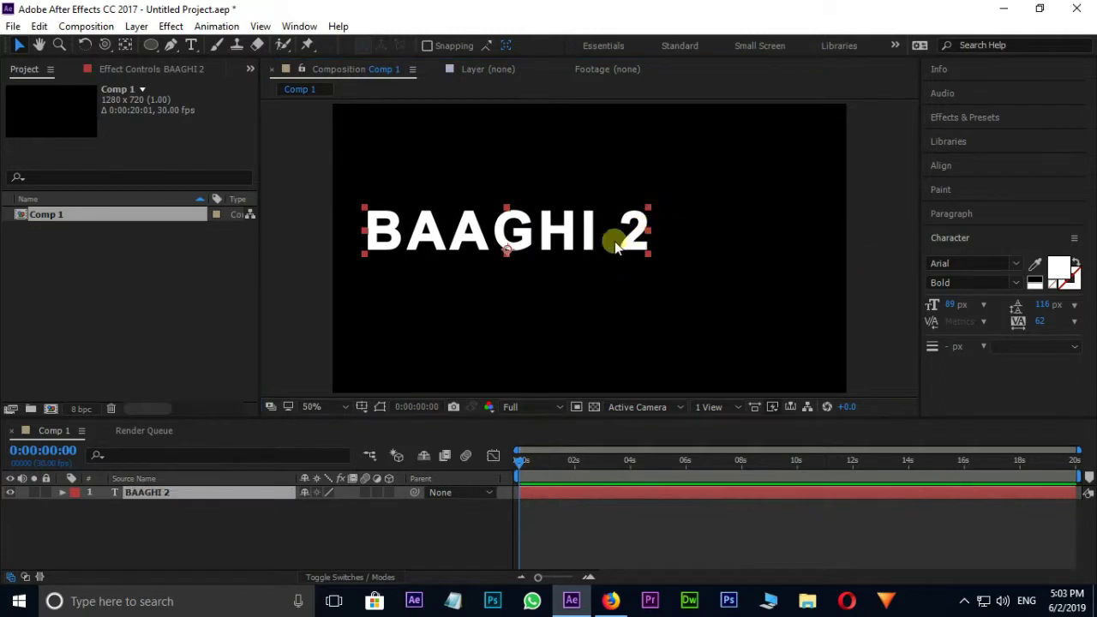
# - Colour the word BAAGHI pure red (FF0000), leaving the 2 white
pyautogui.doubleClick(589, 234)
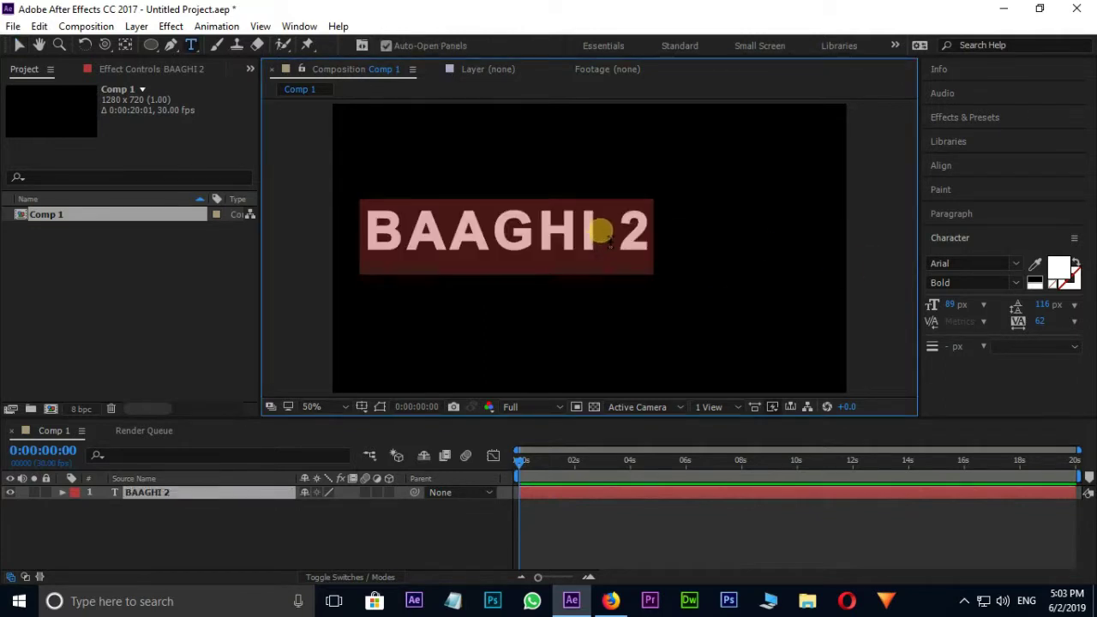
pyautogui.click(374, 231)
pyautogui.moveTo(380, 239); pyautogui.dragTo(593, 228)
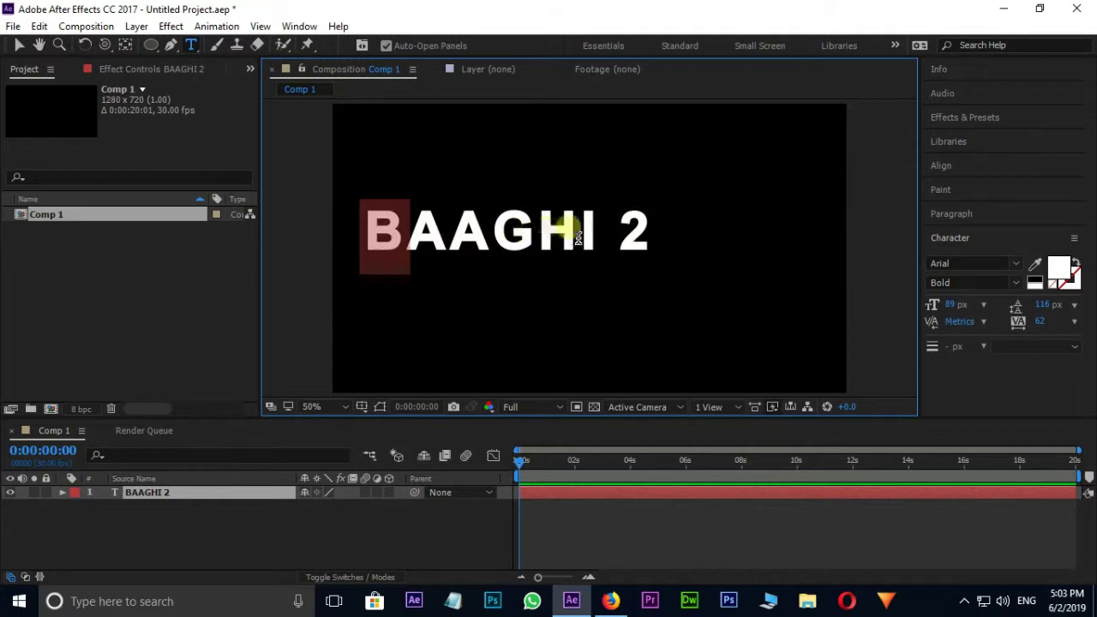
pyautogui.click(1059, 268)
pyautogui.moveTo(729, 283); pyautogui.dragTo(861, 232)
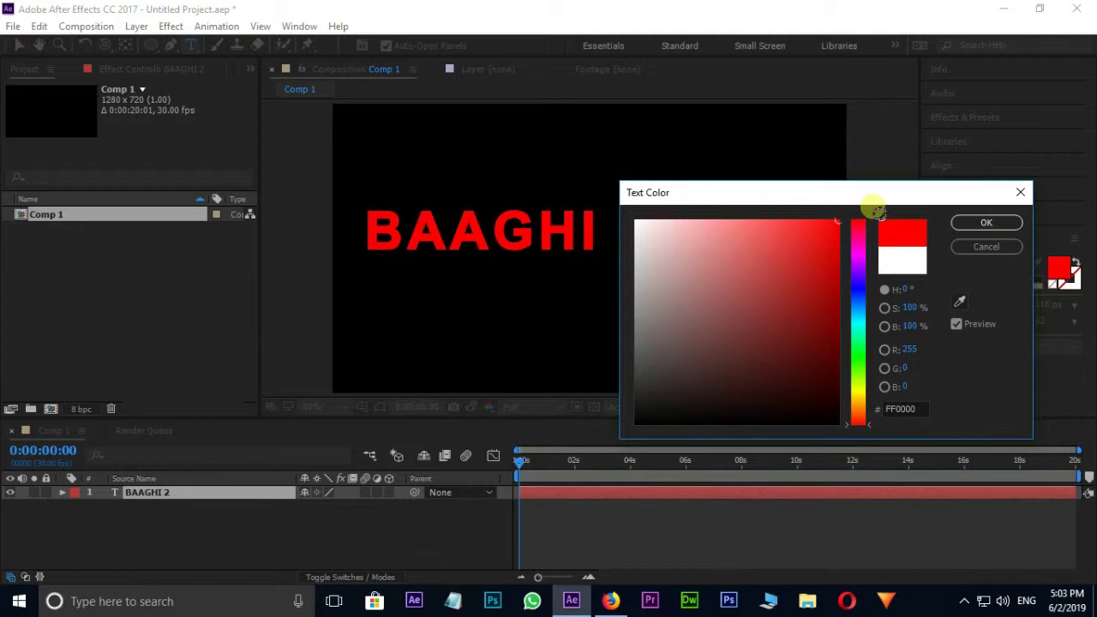
pyautogui.click(977, 222)
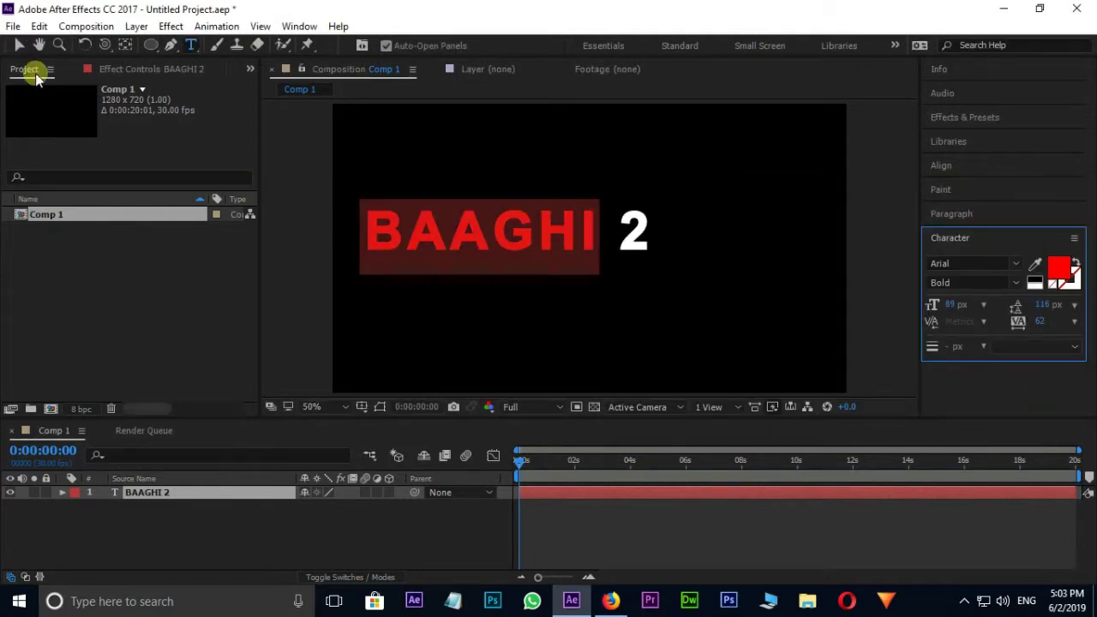
# - Centre the BAAGHI 2 title horizontally and vertically, enlarge it slightly, and re-centre it
pyautogui.click(19, 44)
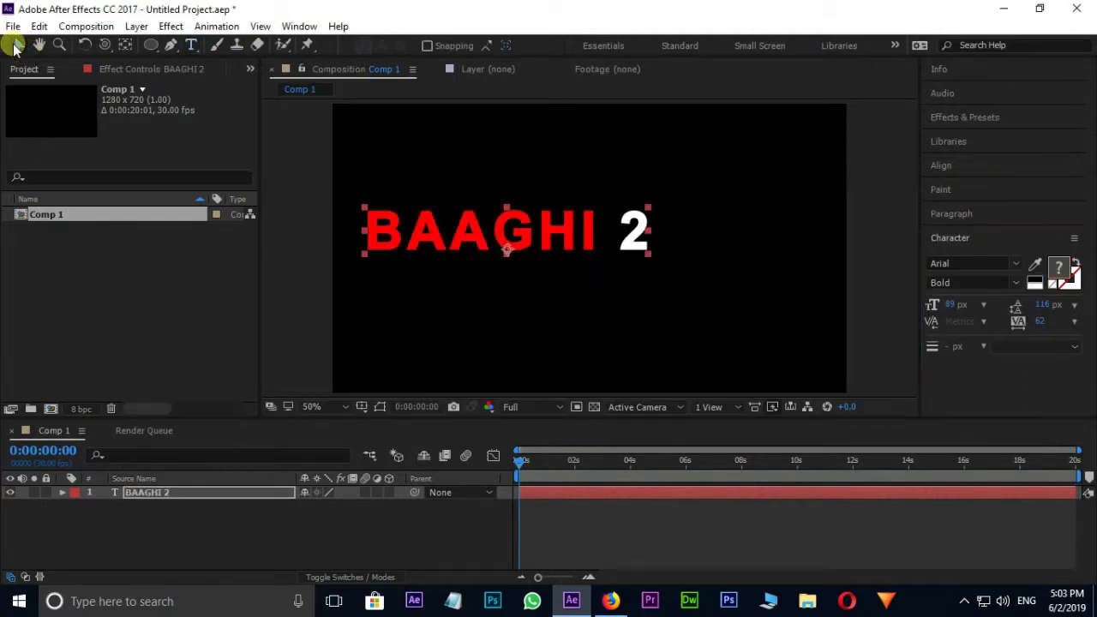
pyautogui.click(941, 166)
pyautogui.click(964, 206)
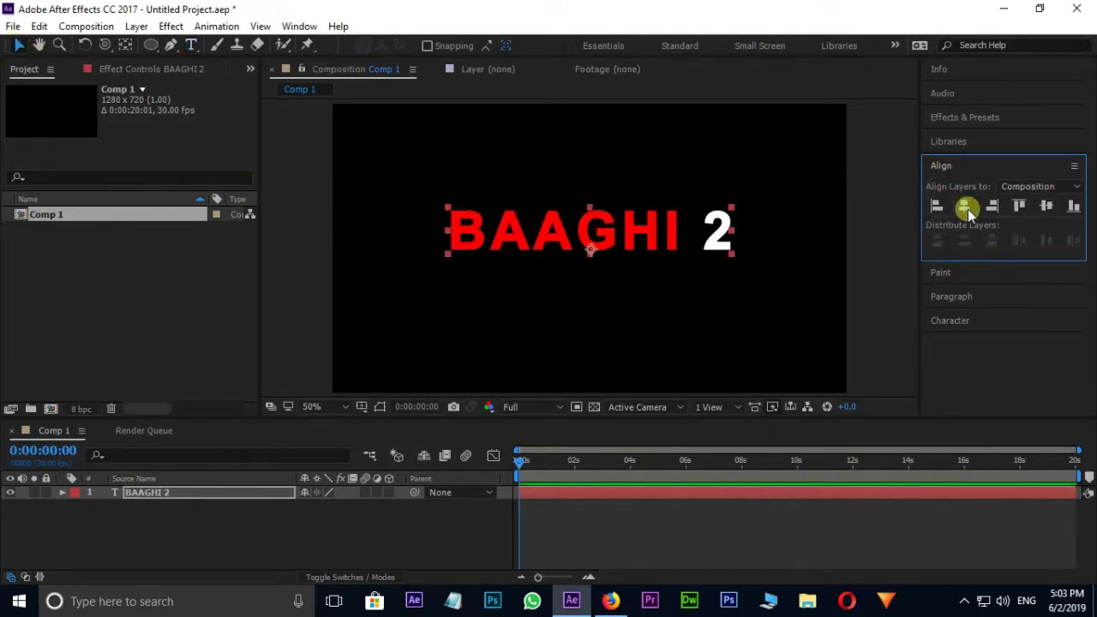
pyautogui.click(1046, 206)
pyautogui.click(748, 225)
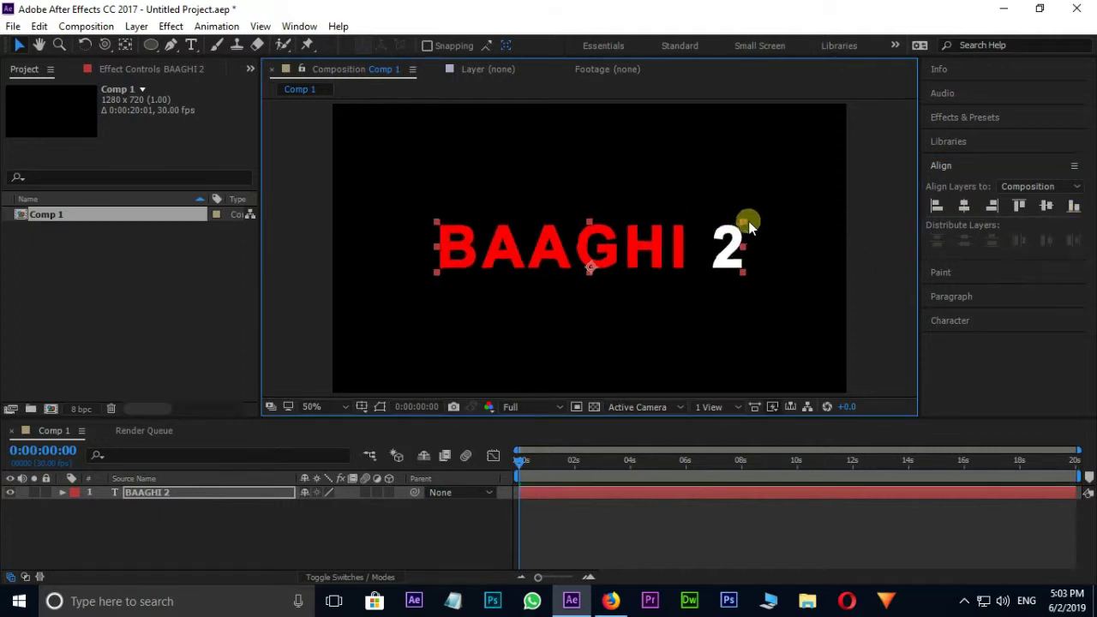
pyautogui.moveTo(748, 224); pyautogui.dragTo(760, 215)
pyautogui.click(964, 206)
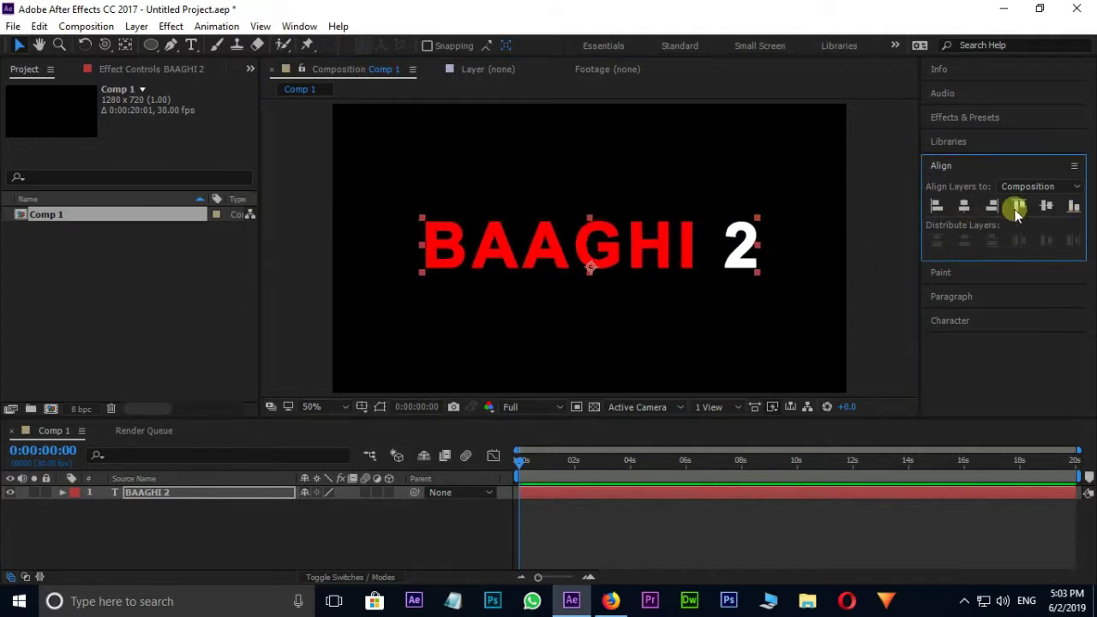
pyautogui.click(1046, 206)
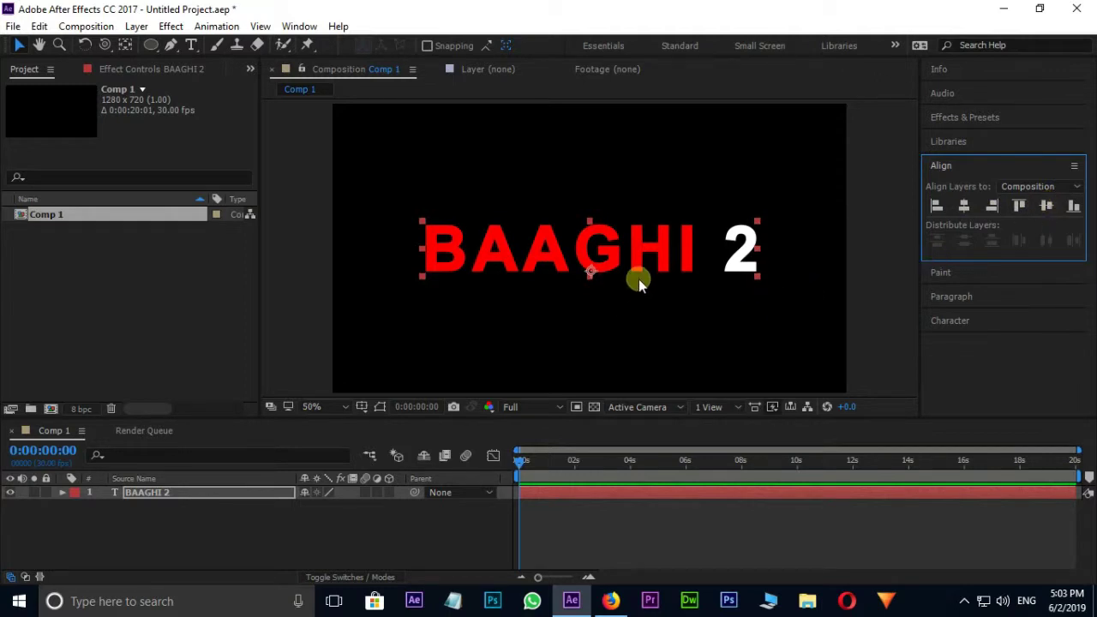
# - Search 'shatt' in Effects & Presets and apply Shatter to the BAAGHI 2 layer
pyautogui.click(966, 117)
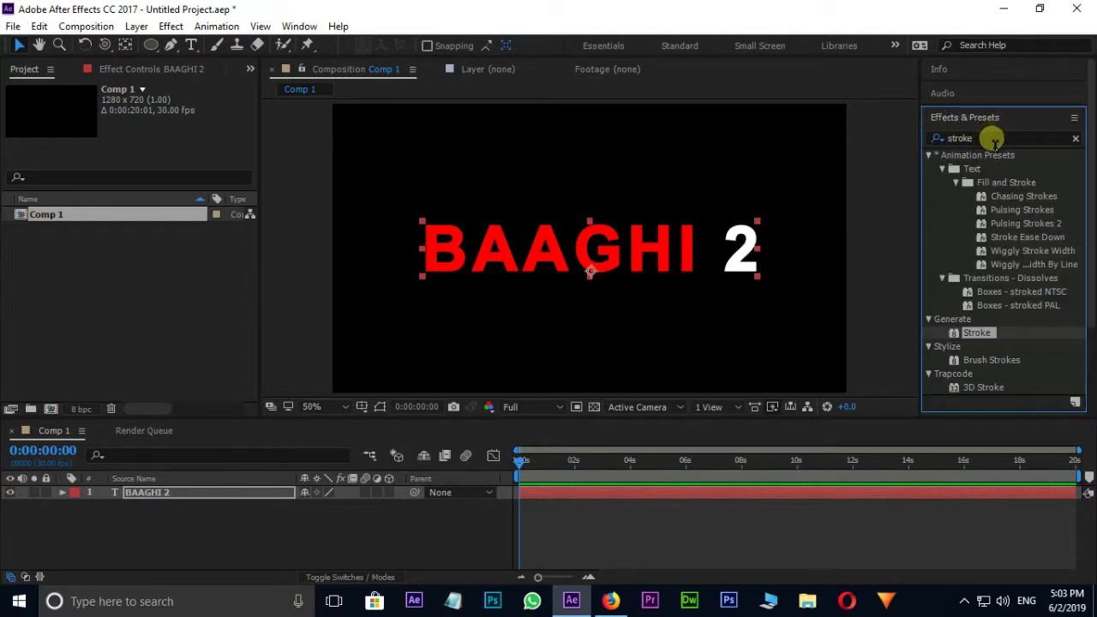
pyautogui.click(995, 139)
pyautogui.write('sh')
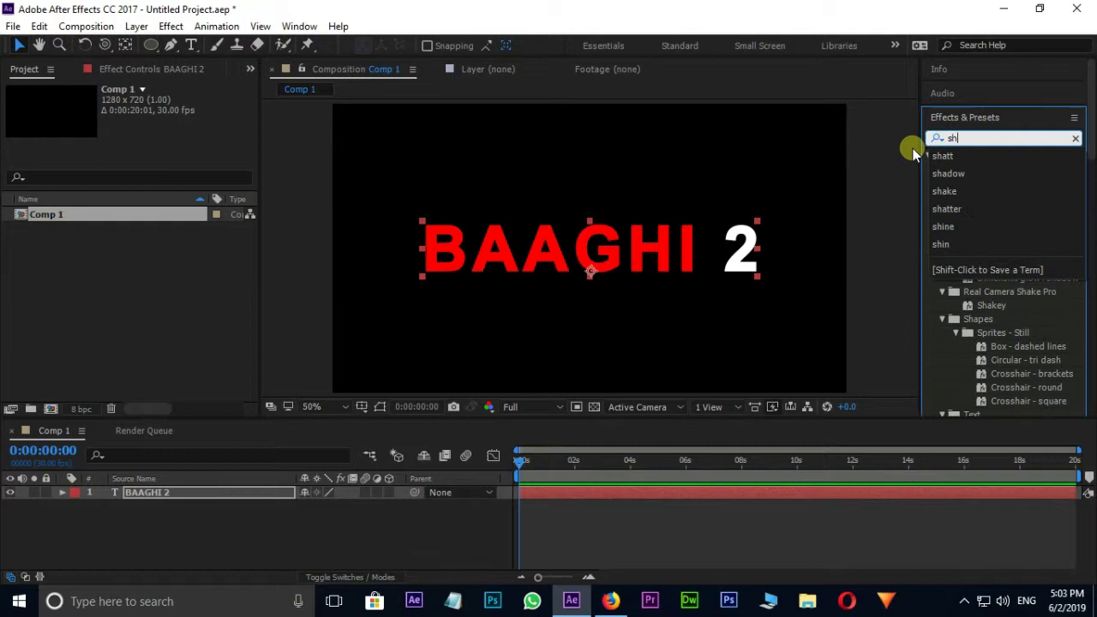
pyautogui.write('att')
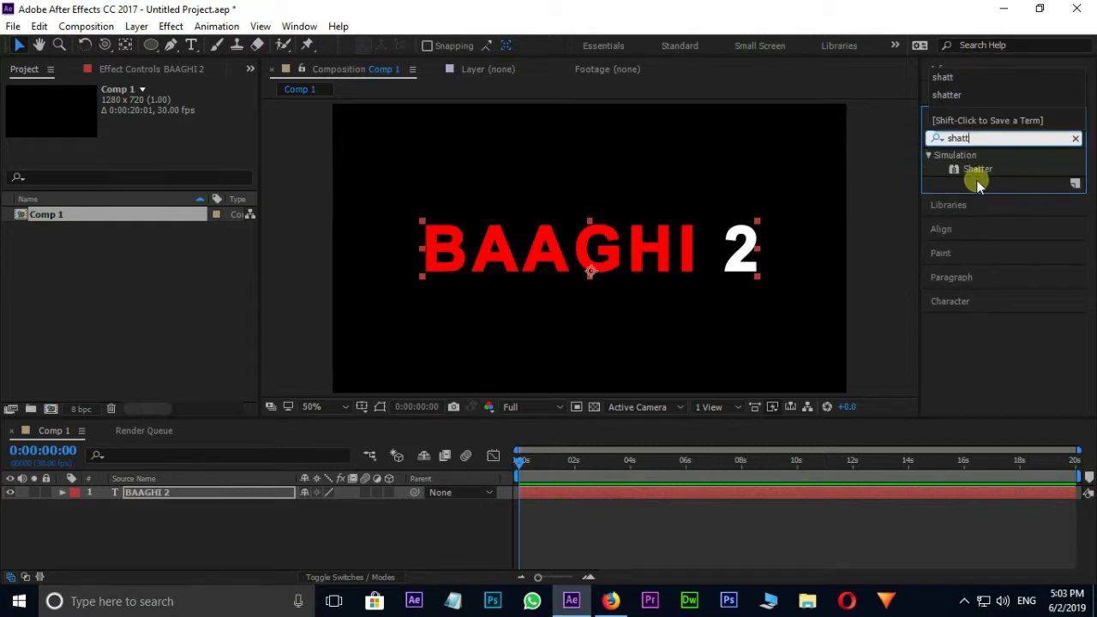
pyautogui.moveTo(978, 169)
pyautogui.mouseDown()
pyautogui.moveTo(899, 221)
pyautogui.moveTo(631, 495)
pyautogui.mouseUp()
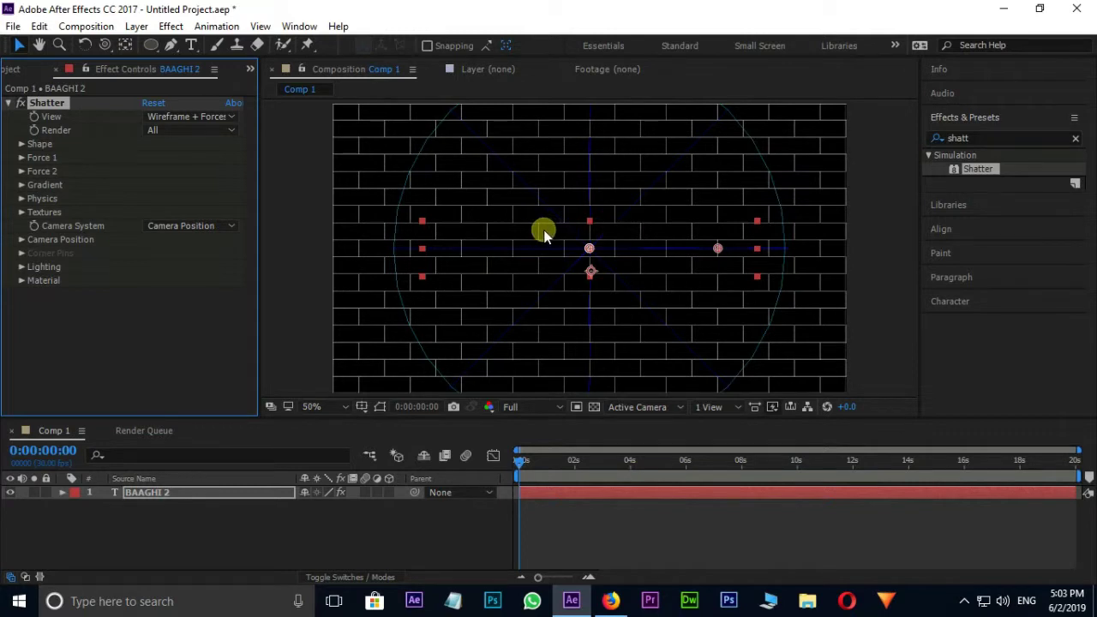
# - Set Shatter's View to Rendered and scrub the timeline to preview the break
pyautogui.click(211, 120)
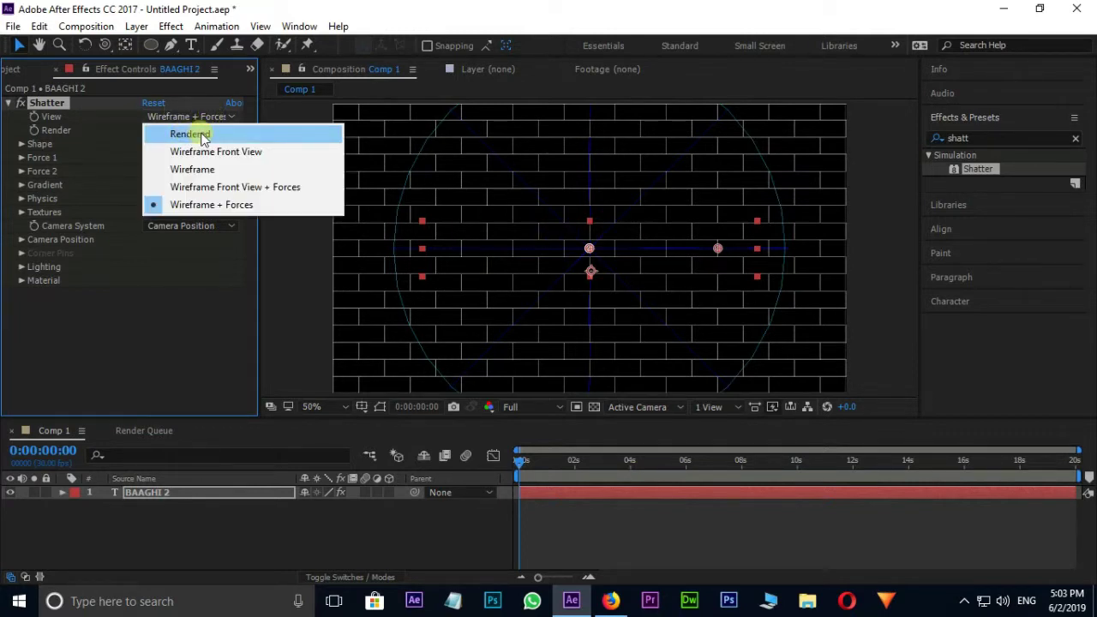
pyautogui.click(190, 134)
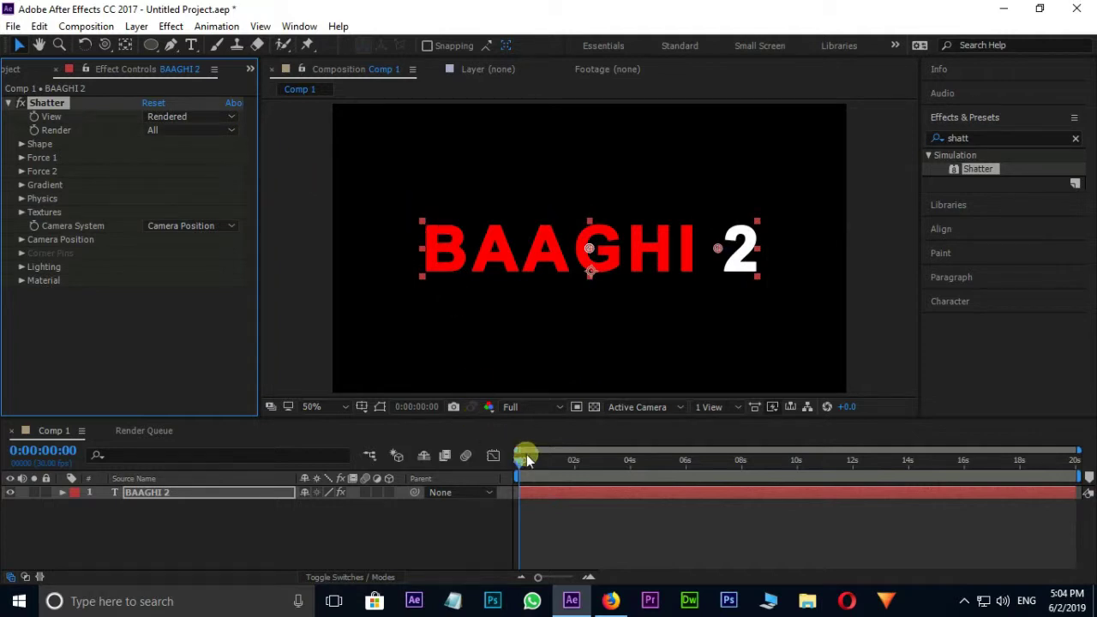
pyautogui.moveTo(520, 464); pyautogui.dragTo(556, 464)
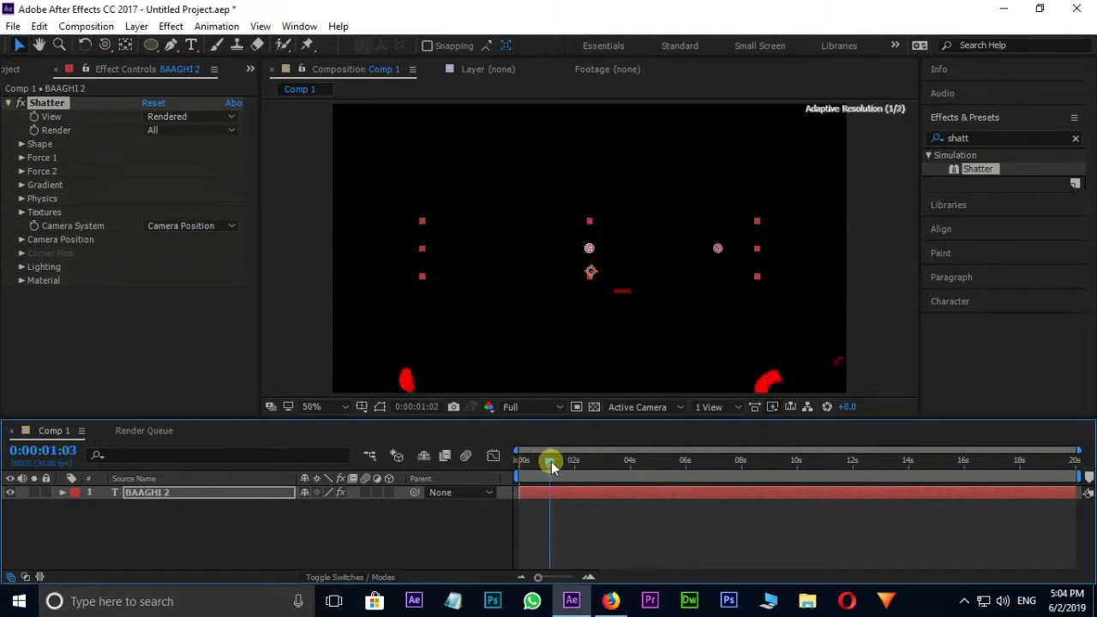
pyautogui.moveTo(555, 463); pyautogui.dragTo(505, 463)
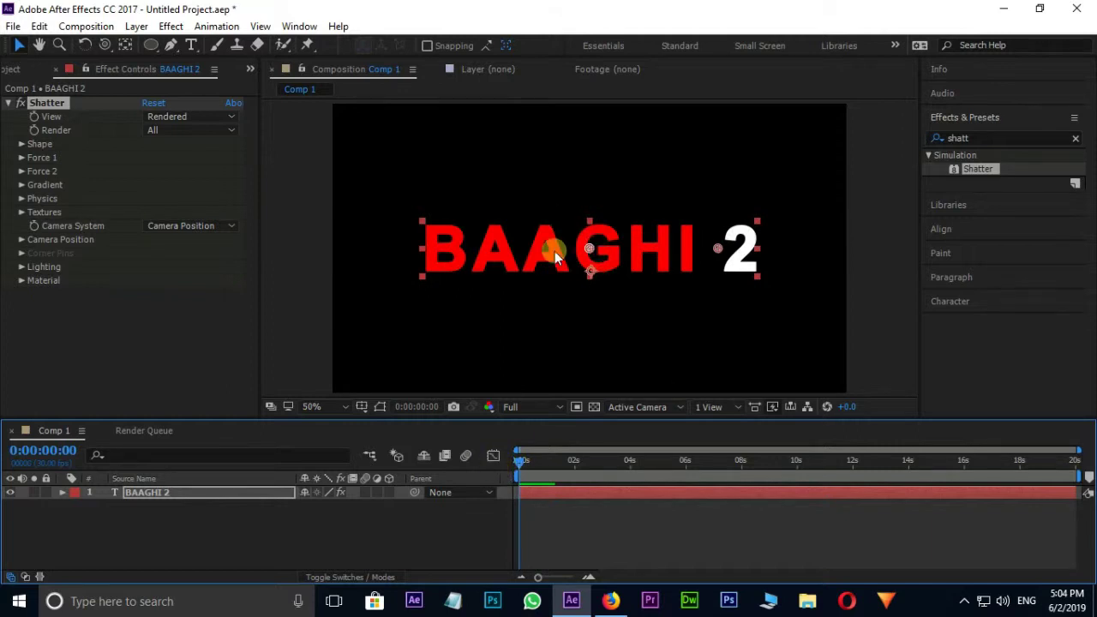
# - Set Shatter's Extrusion Depth to 0 and its Pattern to Glass
pyautogui.click(22, 144)
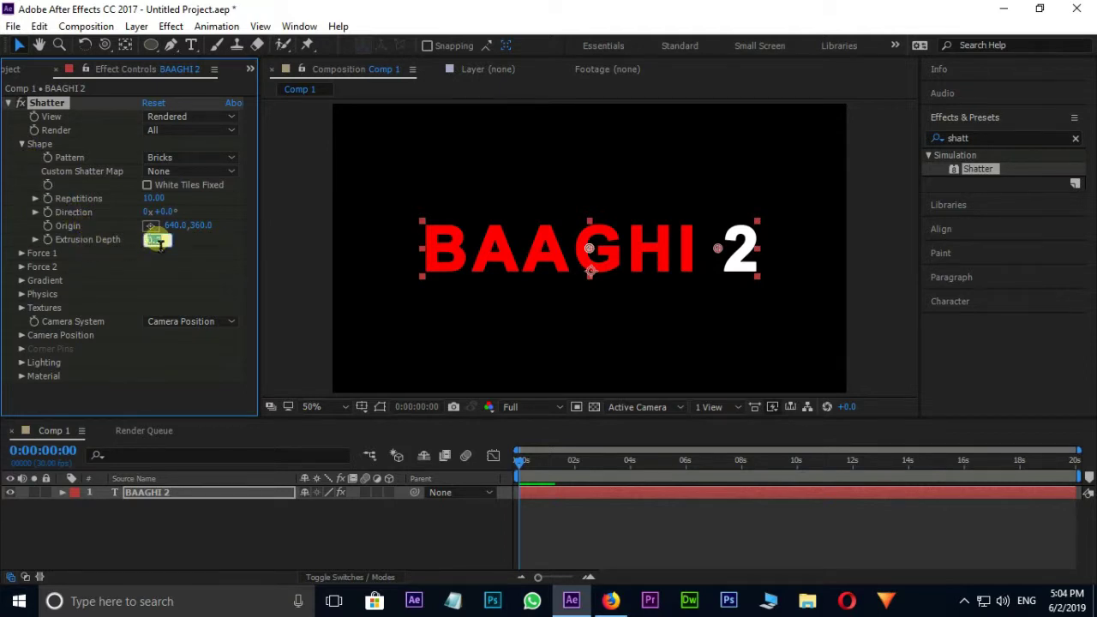
pyautogui.write('0')
pyautogui.press('Return')
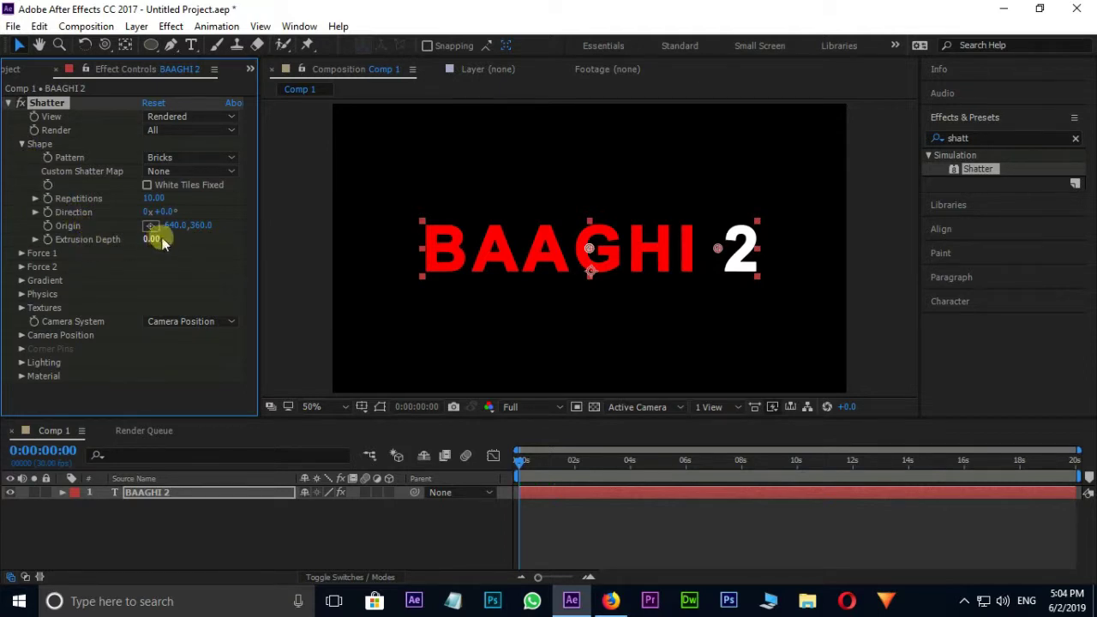
pyautogui.moveTo(519, 461); pyautogui.dragTo(525, 469)
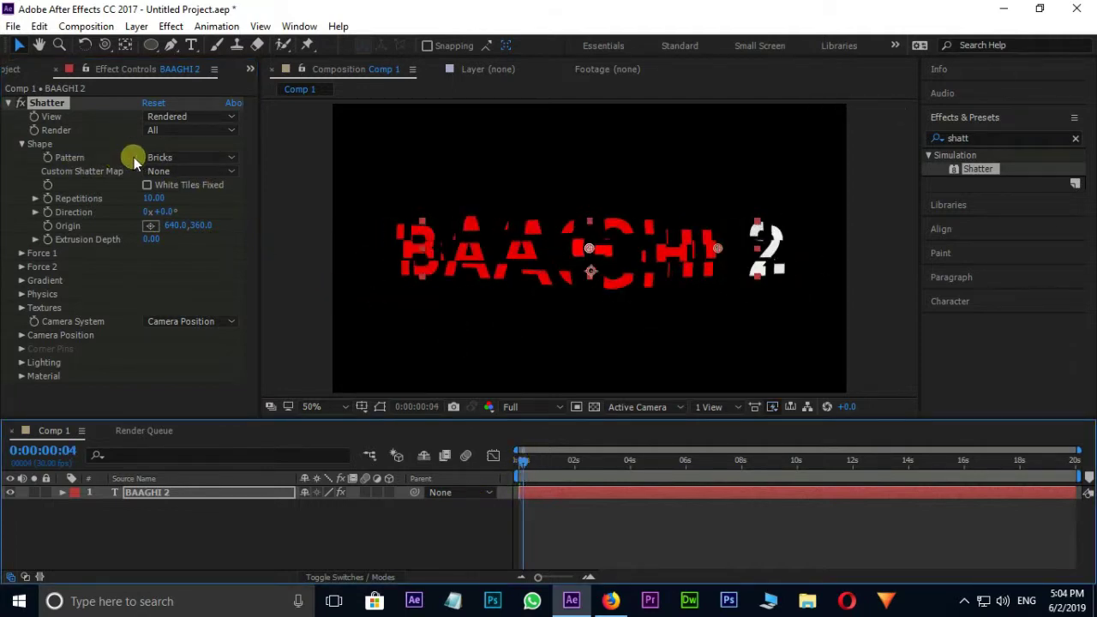
pyautogui.click(162, 158)
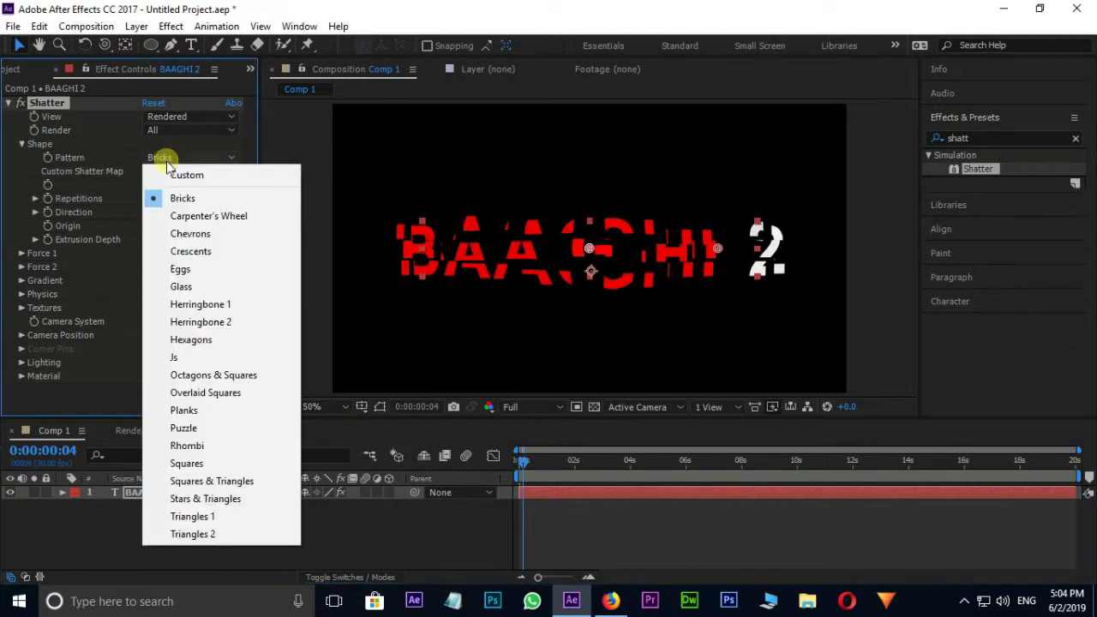
pyautogui.click(223, 292)
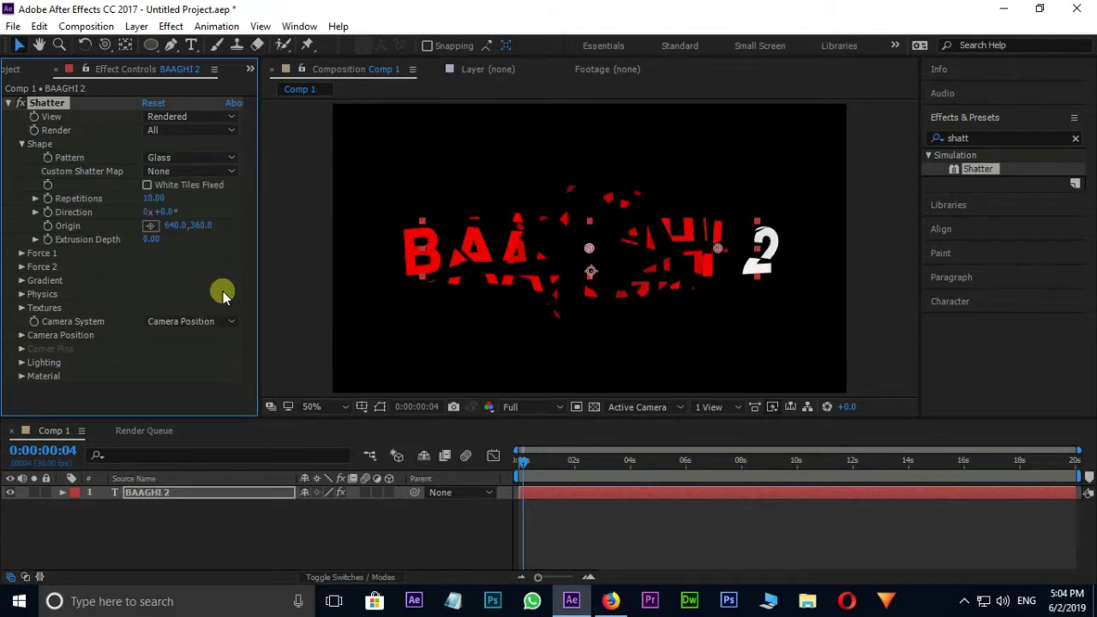
# - Keyframe Force 1 Position at frame 0 near the title's right end
pyautogui.click(22, 254)
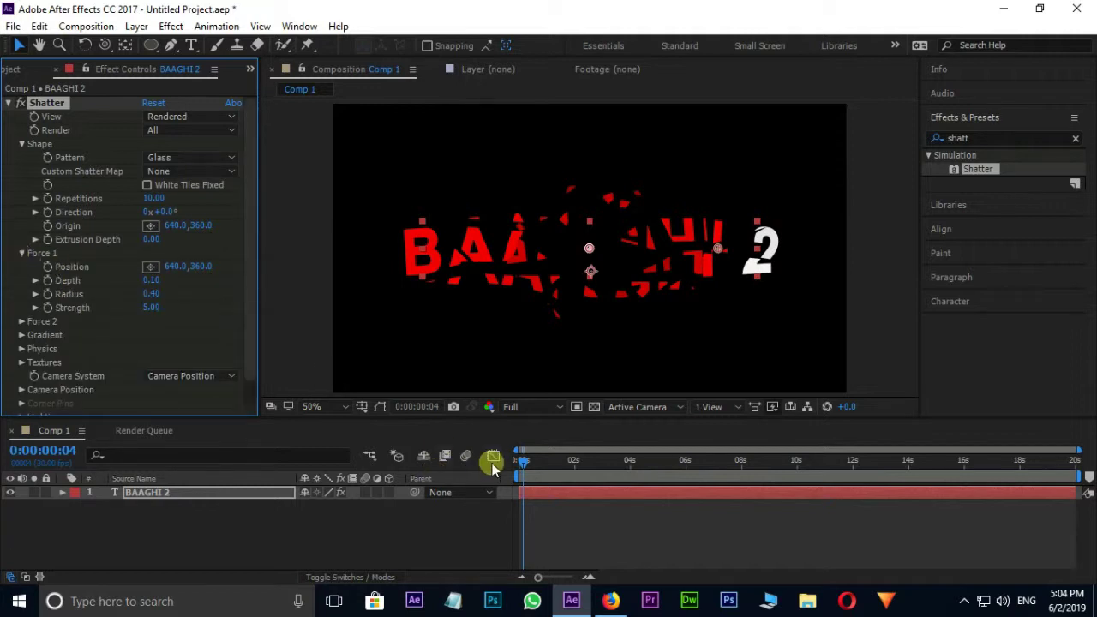
pyautogui.moveTo(524, 463); pyautogui.dragTo(515, 467)
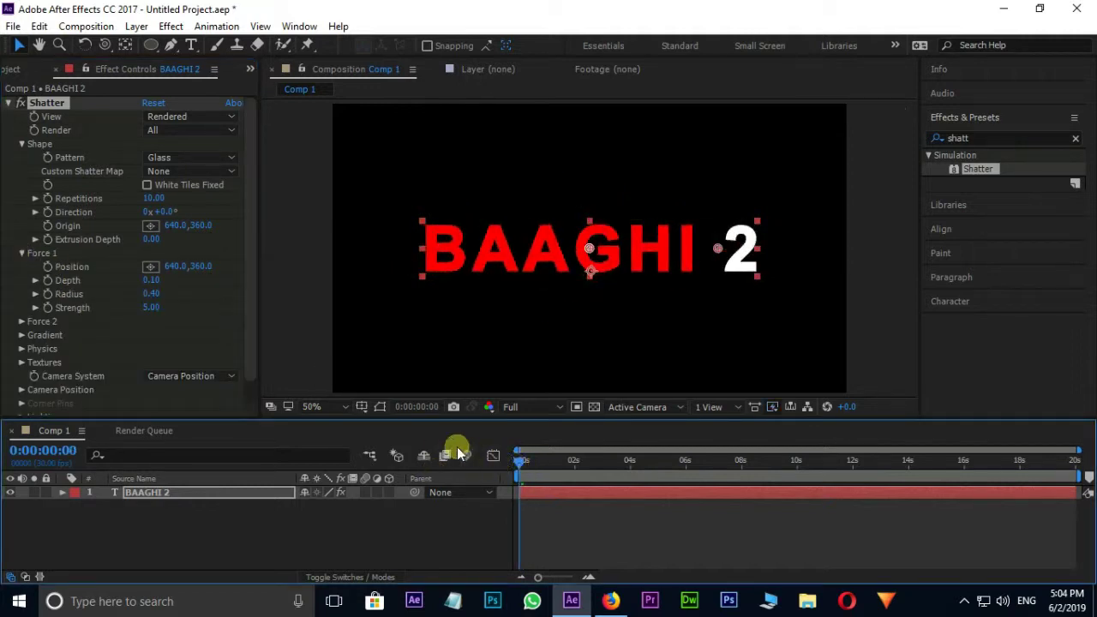
pyautogui.click(48, 267)
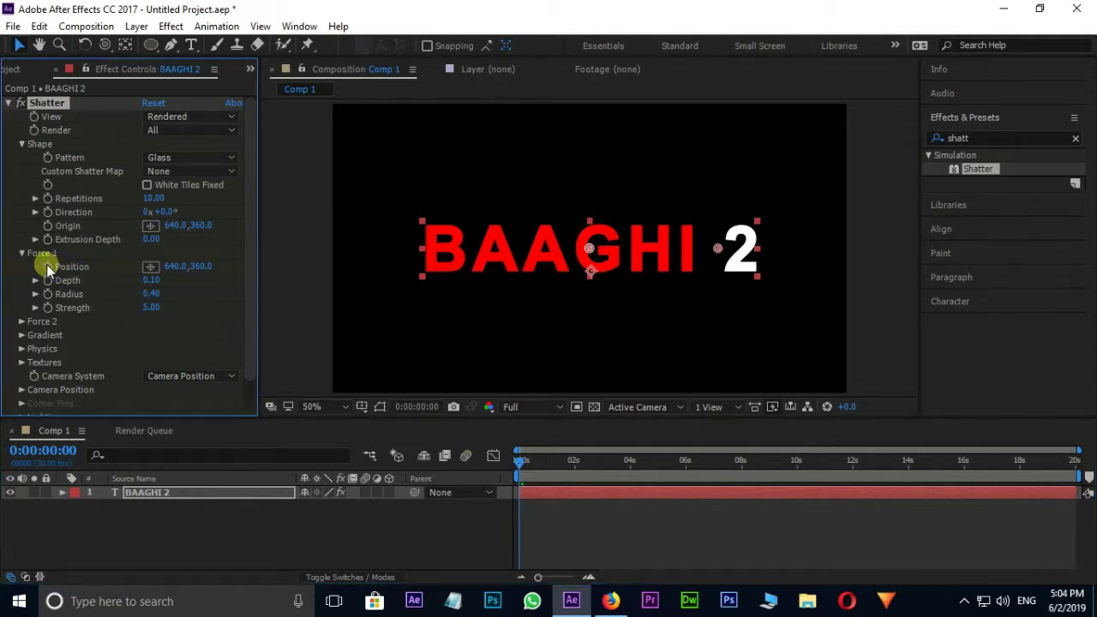
pyautogui.click(150, 267)
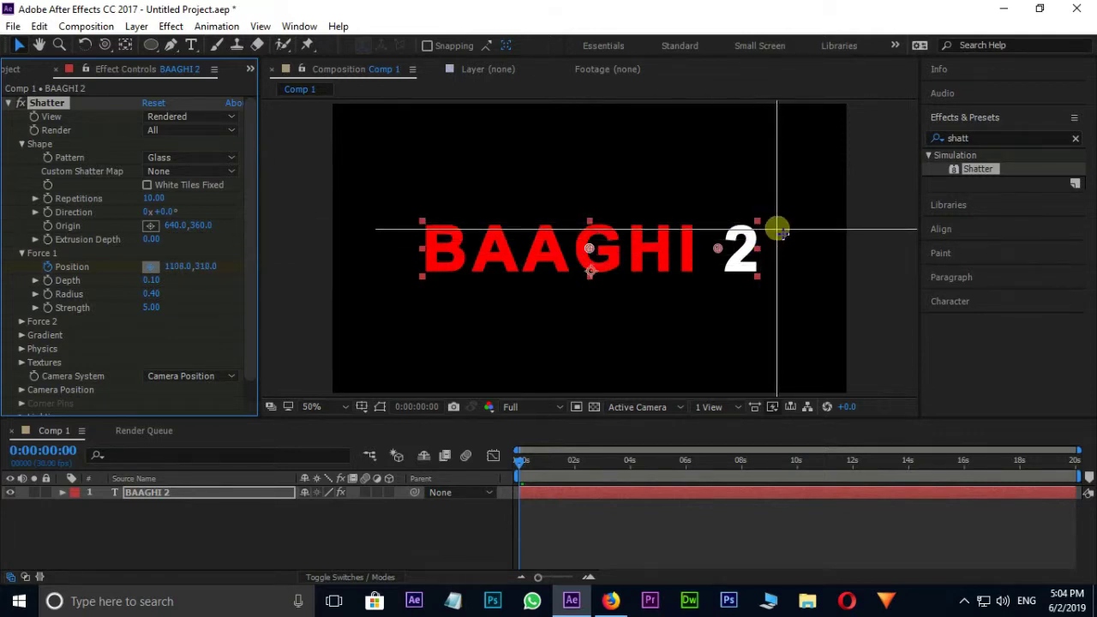
pyautogui.click(784, 227)
# - Add a later Force 1 Position keyframe on the left side and preview the shatter
pyautogui.moveTo(527, 463)
pyautogui.mouseDown()
pyautogui.moveTo(540, 465)
pyautogui.moveTo(531, 469)
pyautogui.mouseUp()
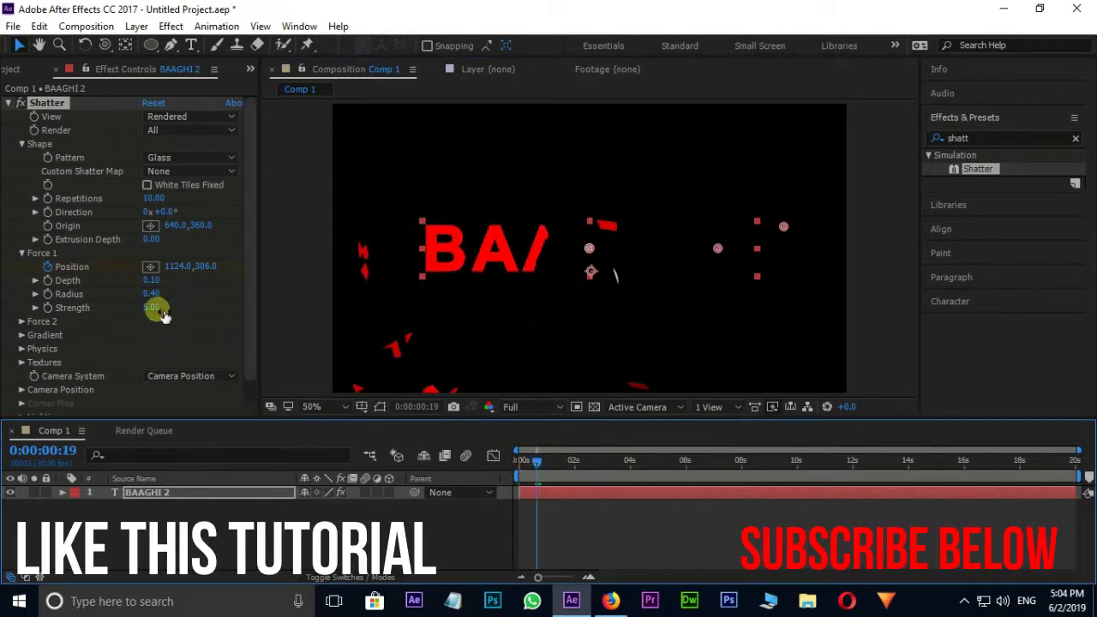
pyautogui.click(150, 266)
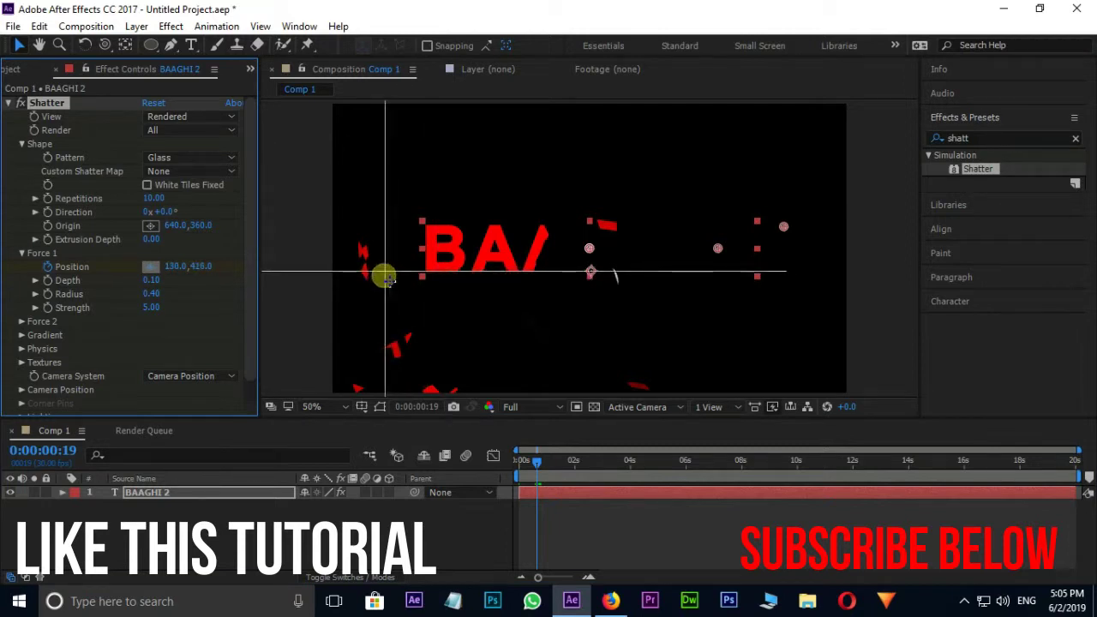
pyautogui.click(381, 271)
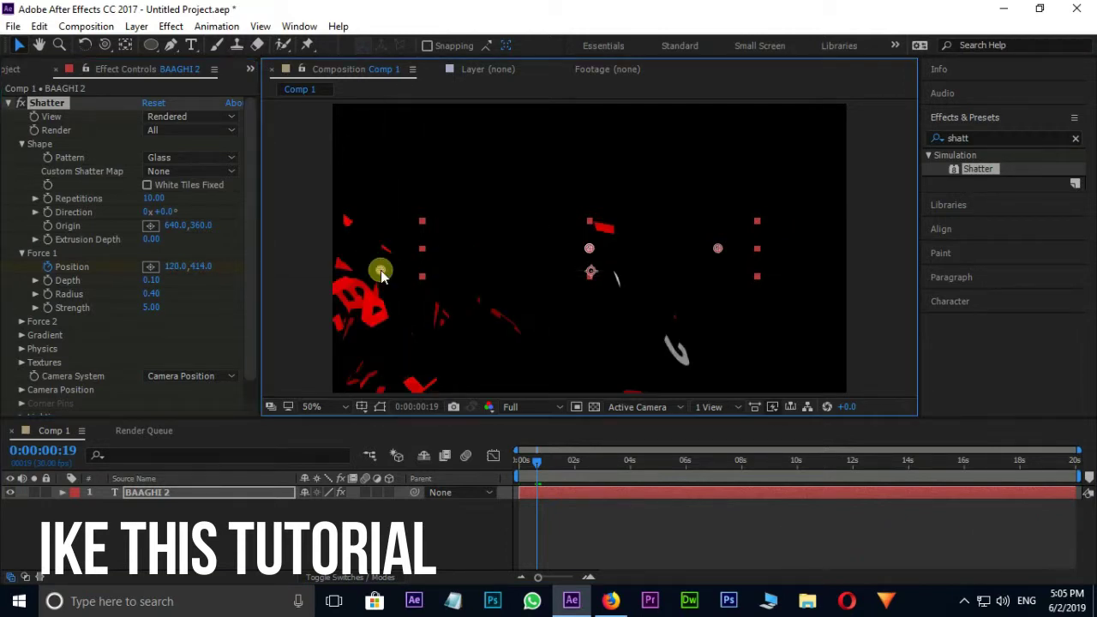
pyautogui.press('space')
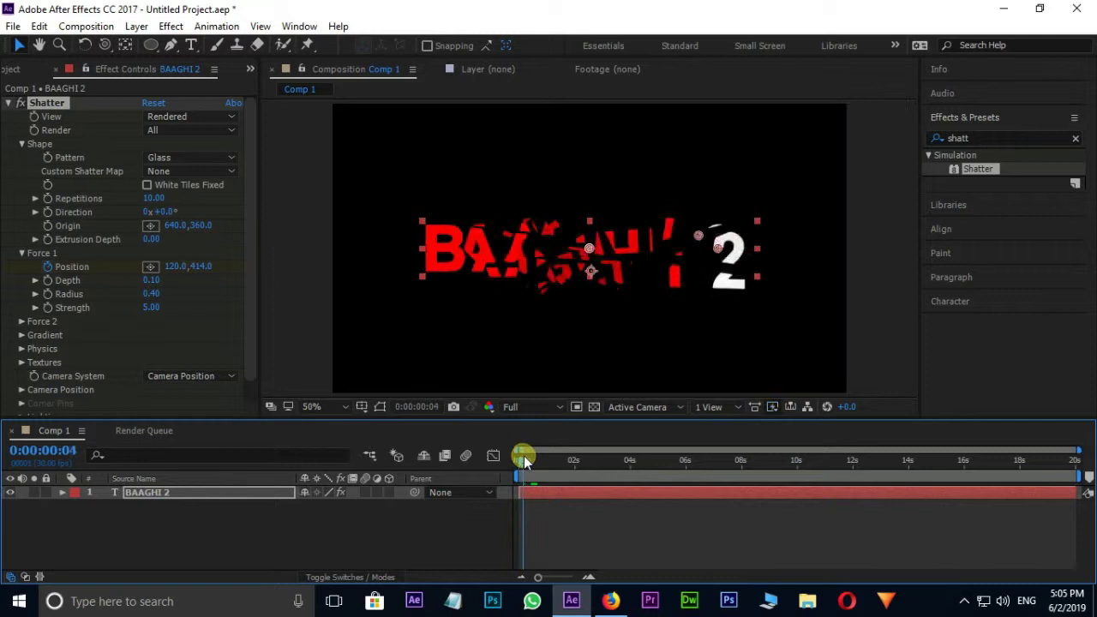
pyautogui.moveTo(539, 458); pyautogui.dragTo(514, 458)
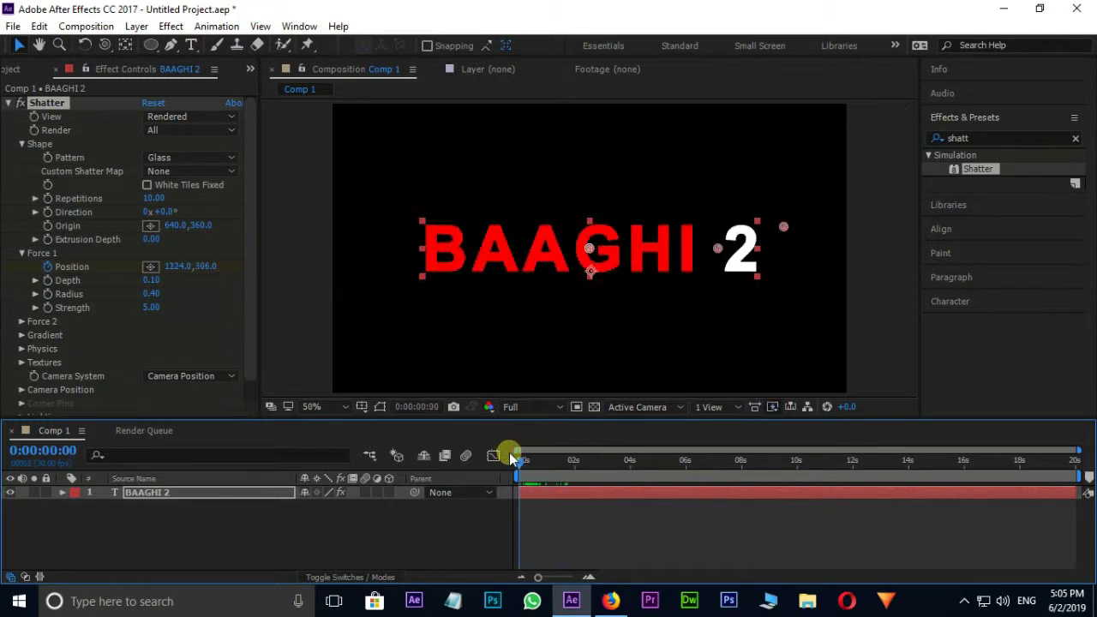
pyautogui.click(597, 261)
pyautogui.scroll(2, 598, 261)
pyautogui.click(525, 460)
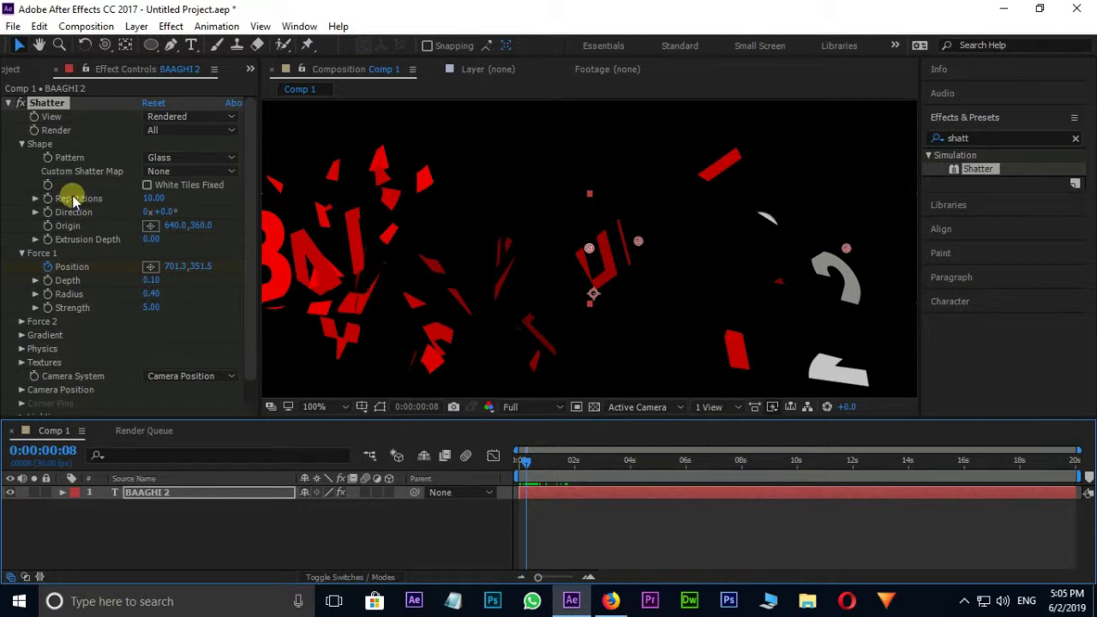
# - Set Shatter's Repetitions to 95 for much finer glass shards
pyautogui.moveTo(153, 198); pyautogui.dragTo(453, 176)
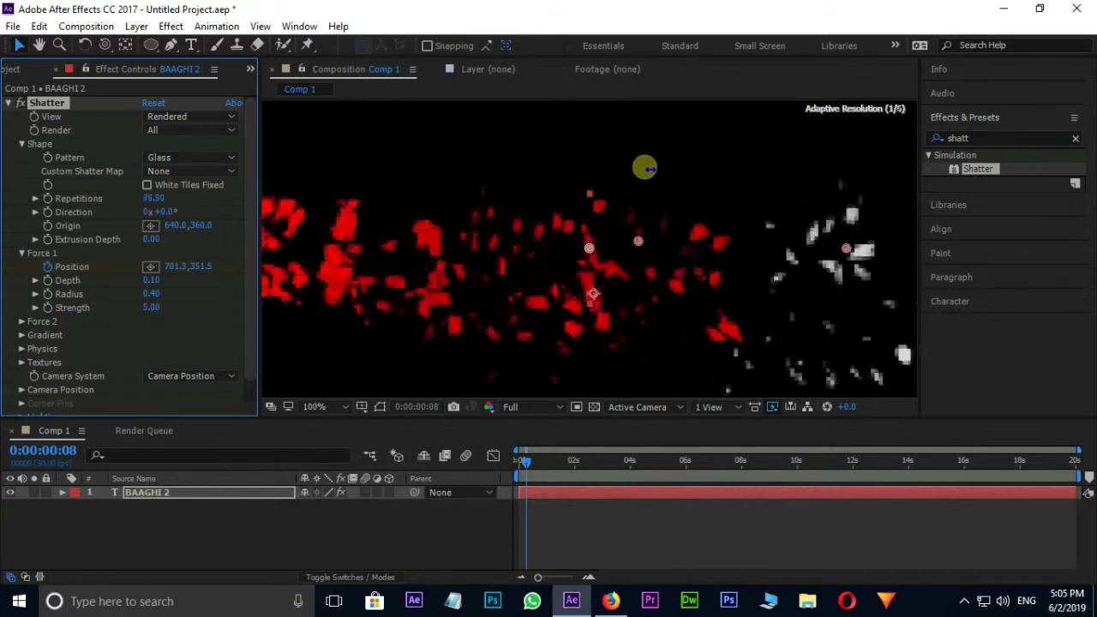
pyautogui.moveTo(453, 176); pyautogui.dragTo(237, 205)
pyautogui.click(153, 198)
pyautogui.write('95')
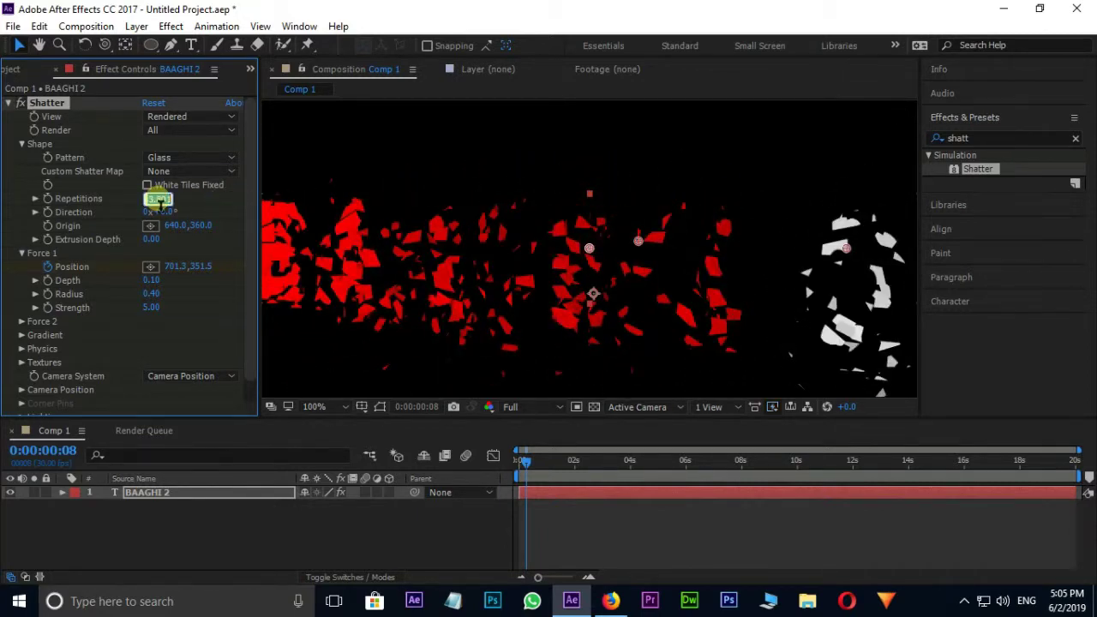
pyautogui.press('Return')
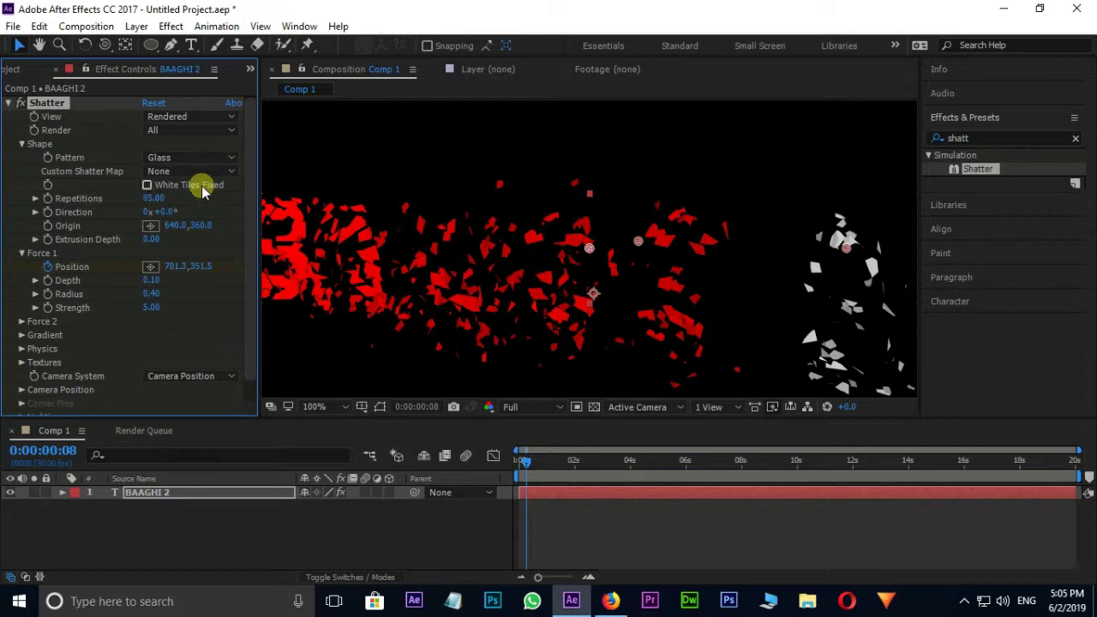
pyautogui.scroll(-2, 589, 227)
pyautogui.scroll(2, 563, 233)
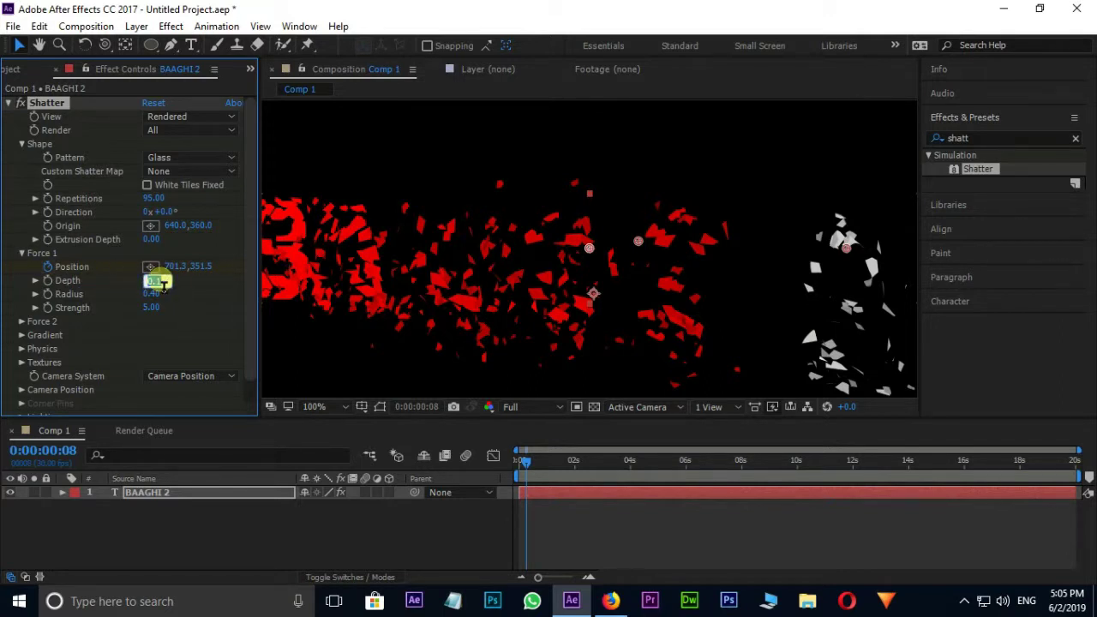
pyautogui.write('.3')
pyautogui.press('Return')
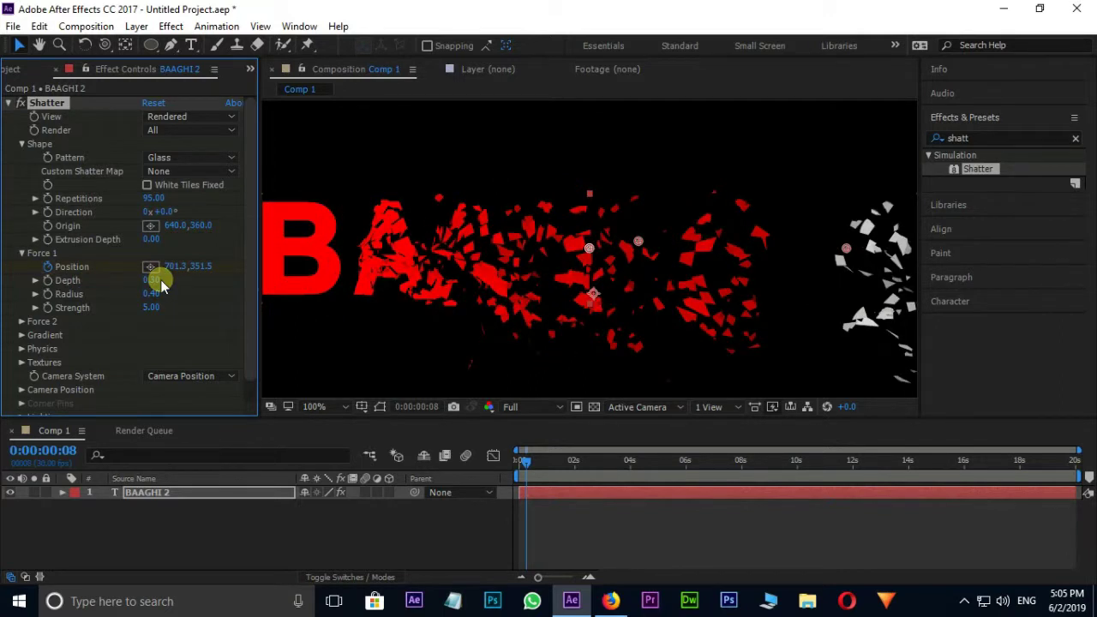
pyautogui.click(521, 460)
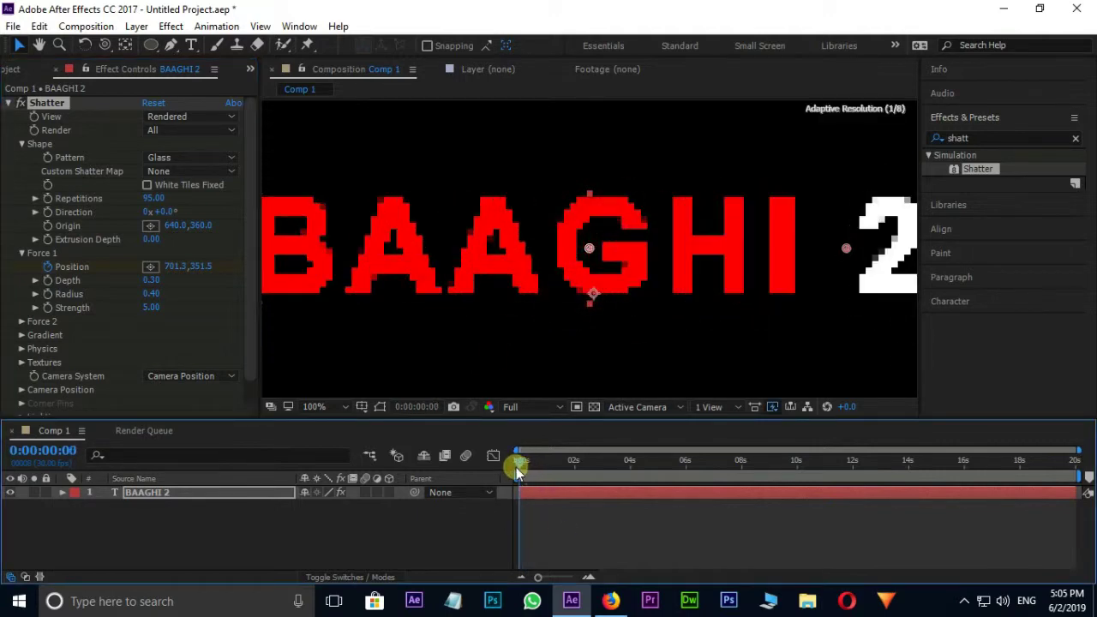
pyautogui.press('space')
pyautogui.click(522, 459)
pyautogui.scroll(-2, 600, 343)
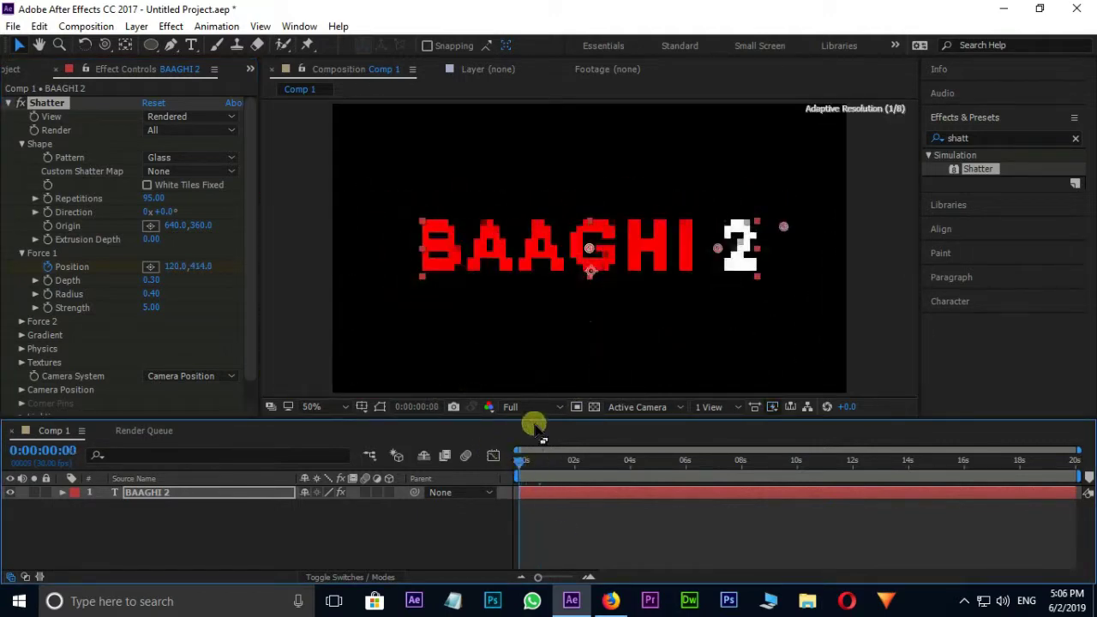
pyautogui.press('space')
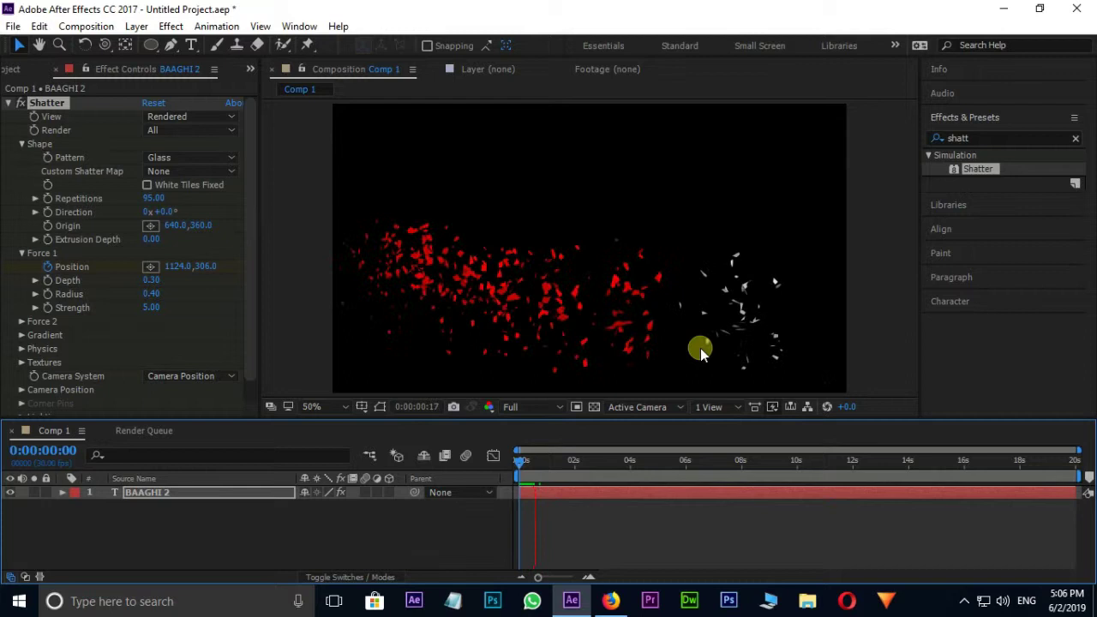
pyautogui.press('space')
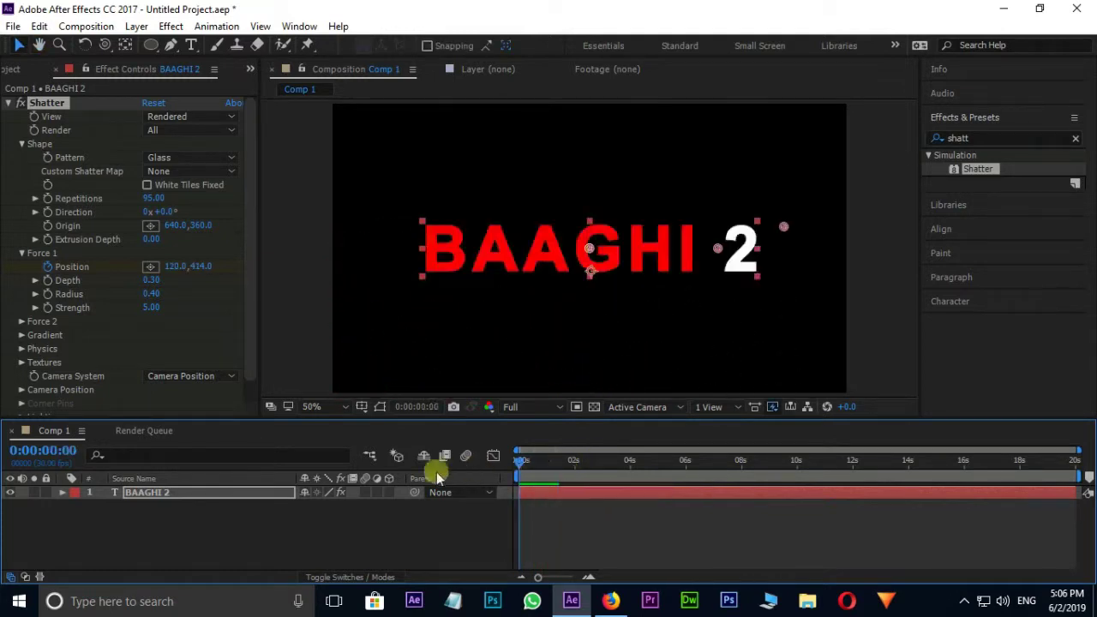
pyautogui.press('space')
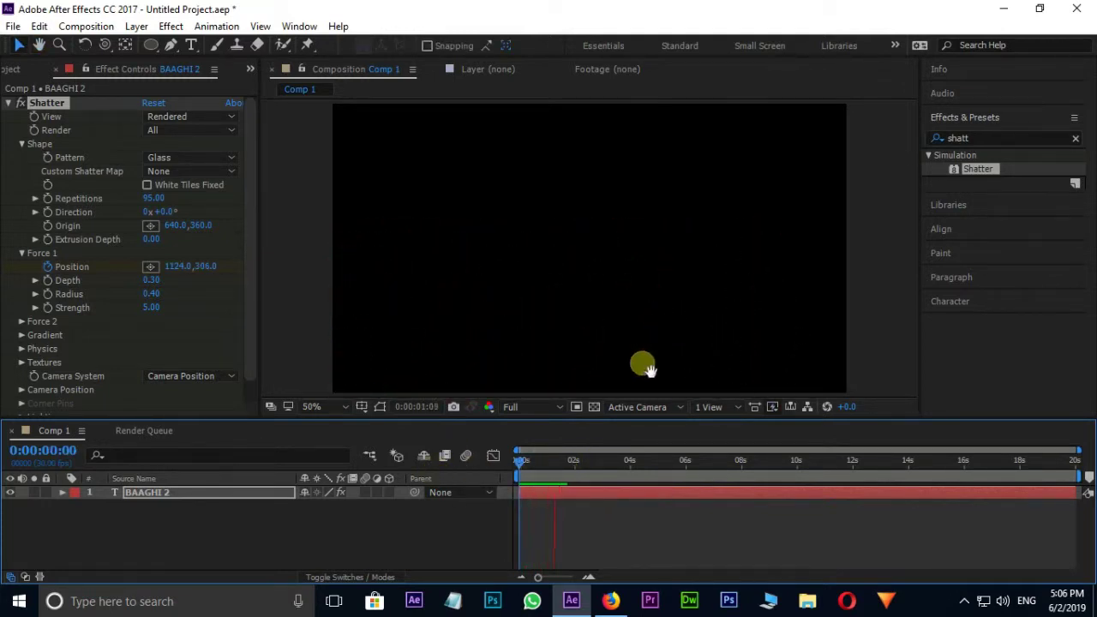
pyautogui.moveTo(558, 470); pyautogui.dragTo(506, 468)
pyautogui.scroll(2, 598, 274)
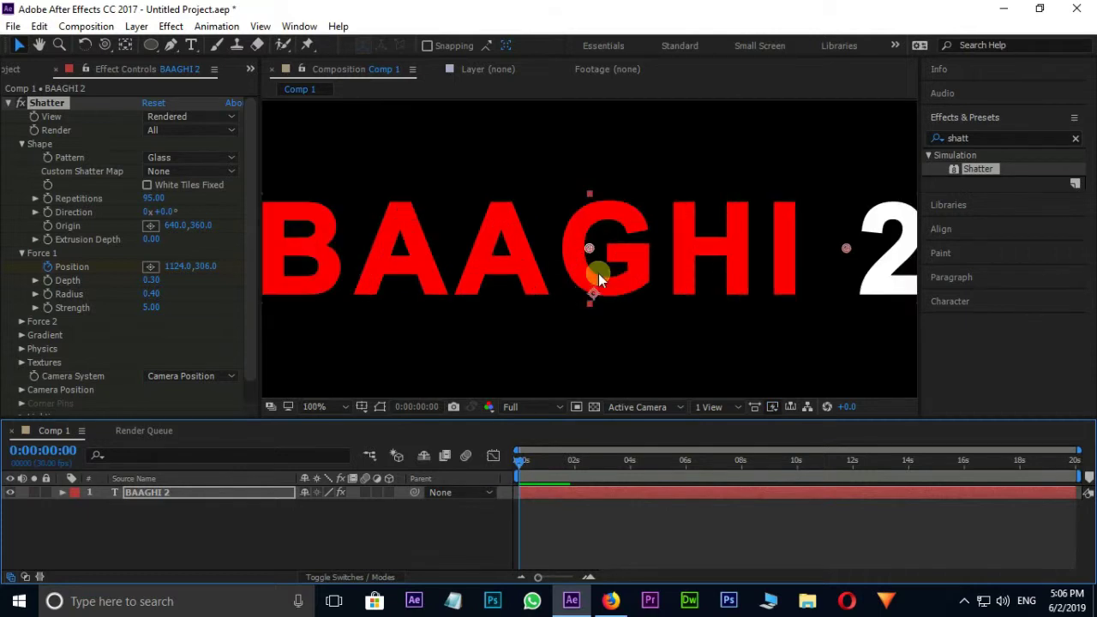
# - Duplicate BAAGHI 2 as BAAGHI 3 and hide the original BAAGHI 2 layer
pyautogui.click(221, 493)
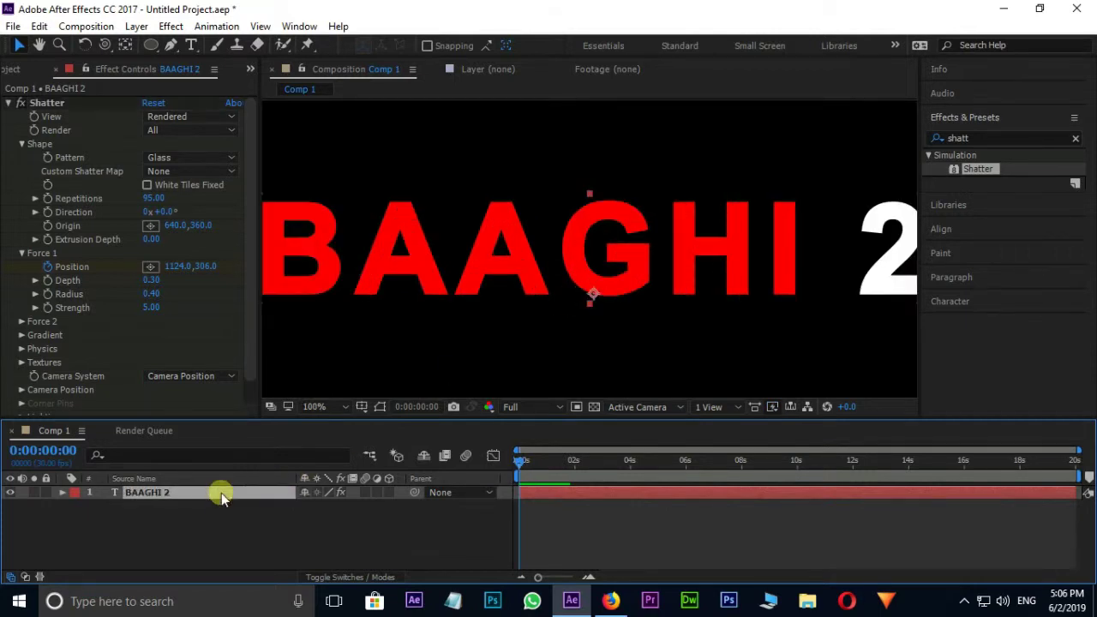
pyautogui.hotkey('ctrl', 'd')
pyautogui.click(9, 506)
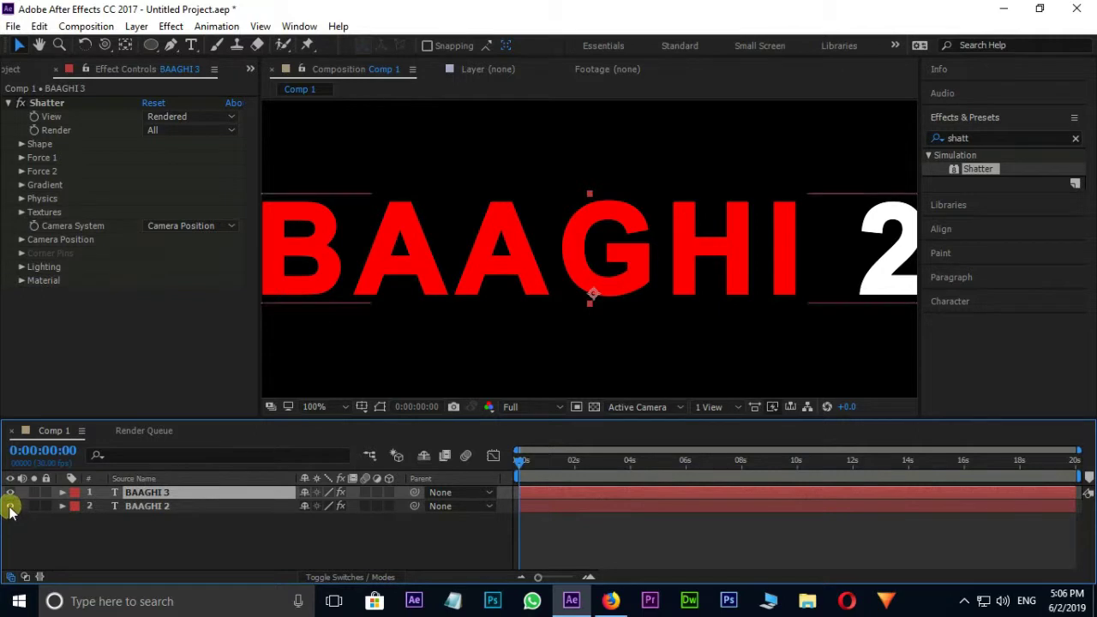
pyautogui.click(9, 507)
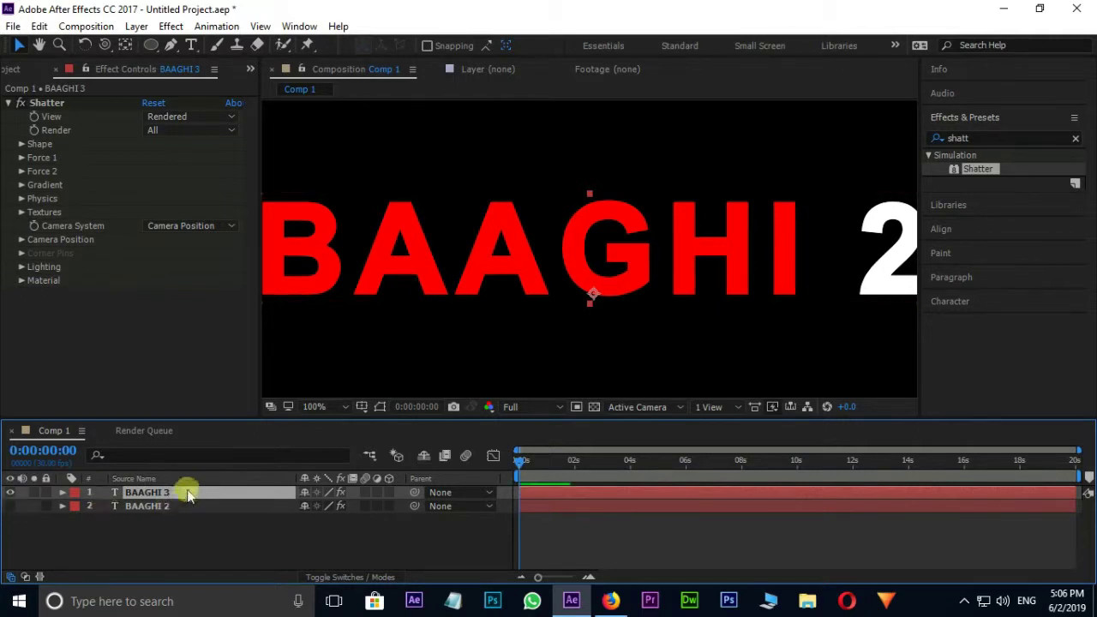
pyautogui.scroll(-2, 724, 214)
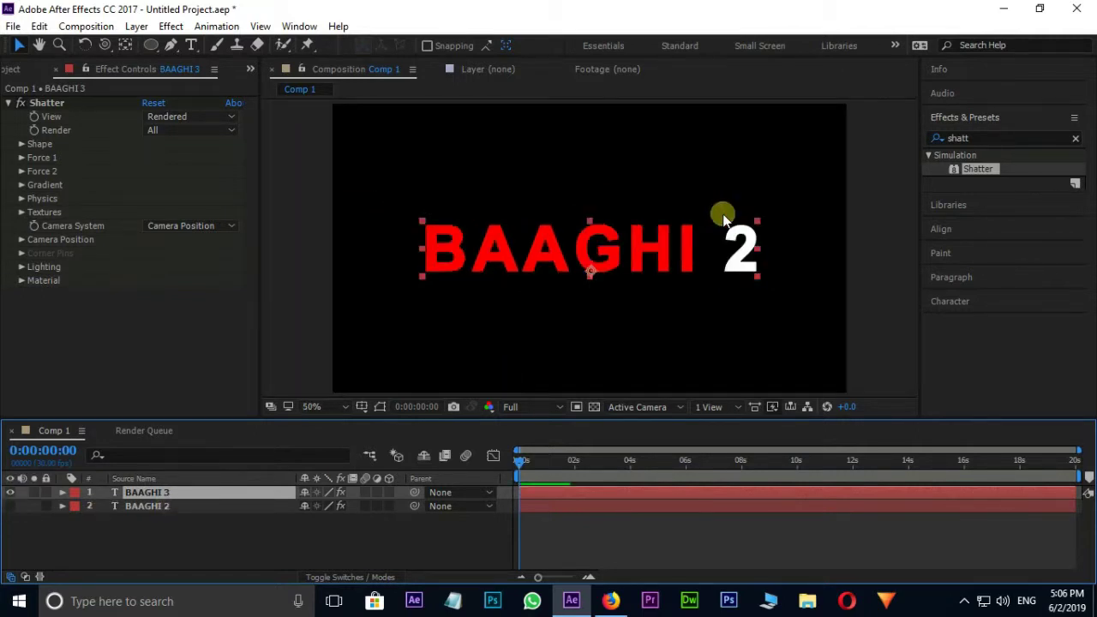
# - Draw a closed diagonal mask on BAAGHI 3 from the top-right of the 2 to the title's left
pyautogui.click(170, 45)
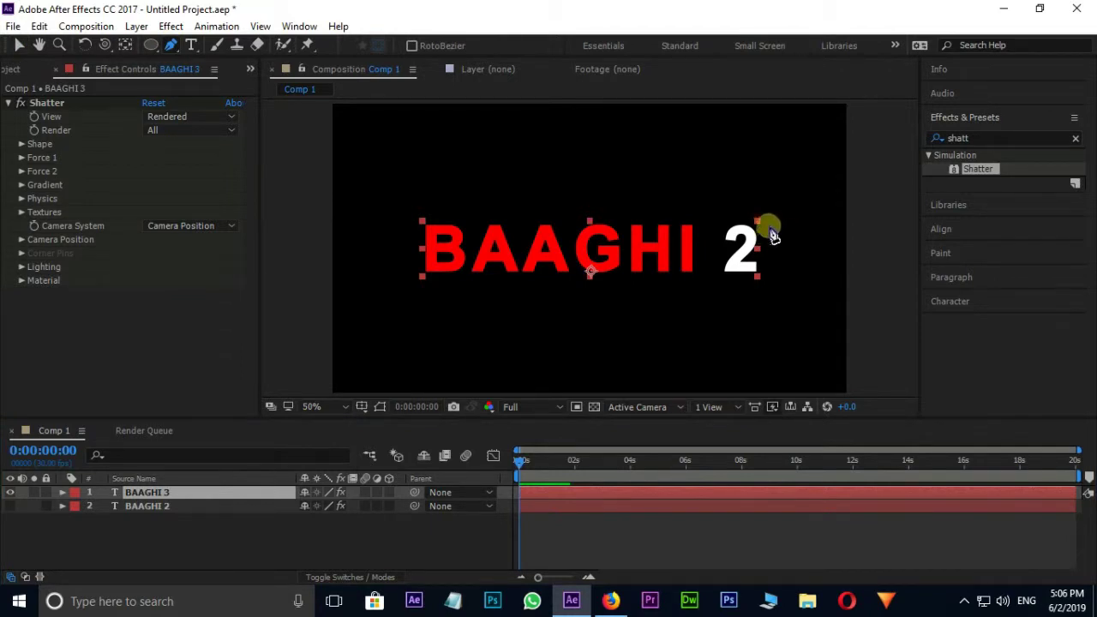
pyautogui.click(764, 228)
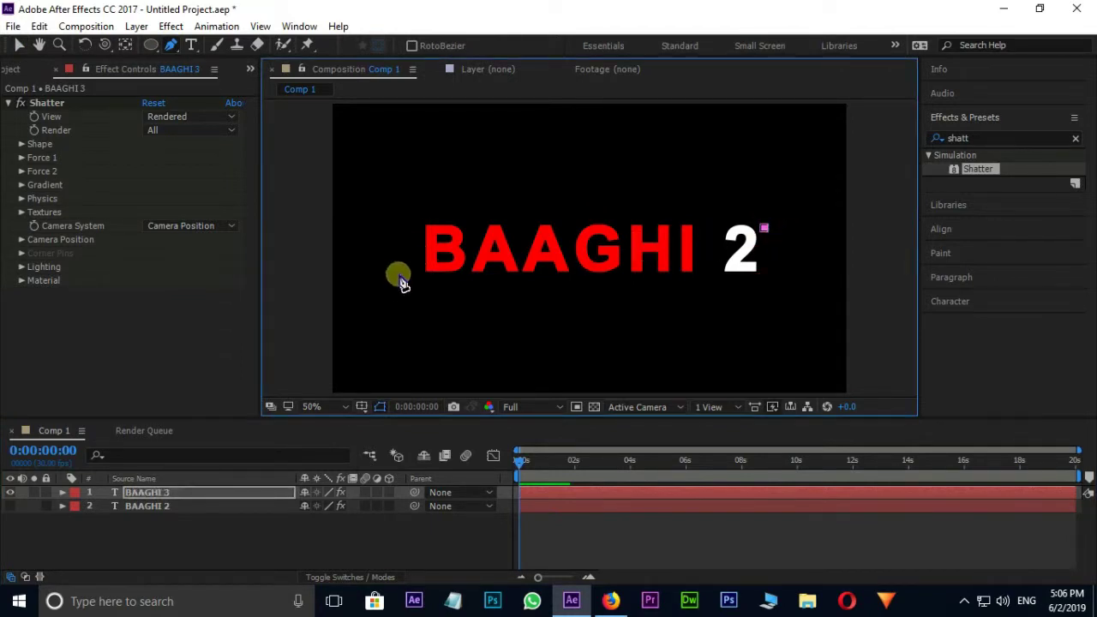
pyautogui.click(400, 274)
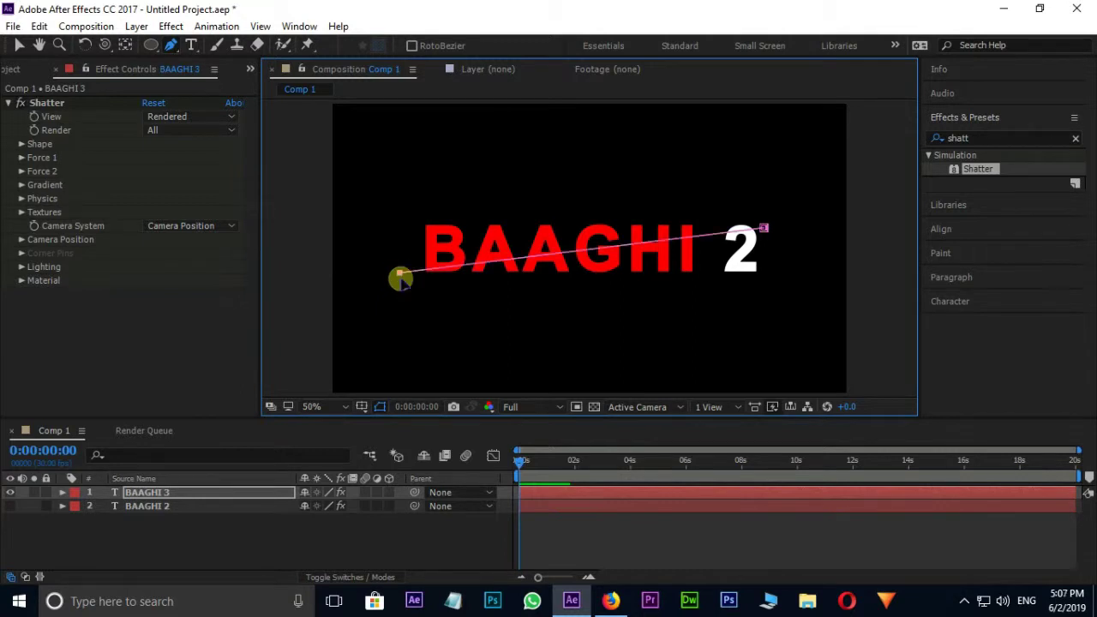
pyautogui.click(765, 229)
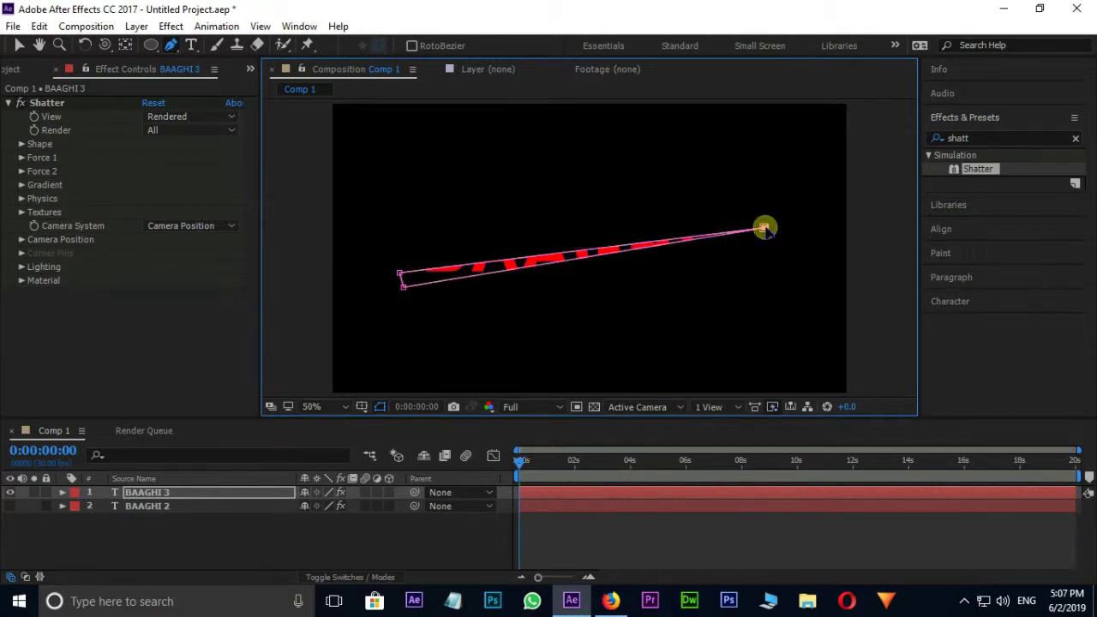
pyautogui.moveTo(403, 287); pyautogui.dragTo(403, 293)
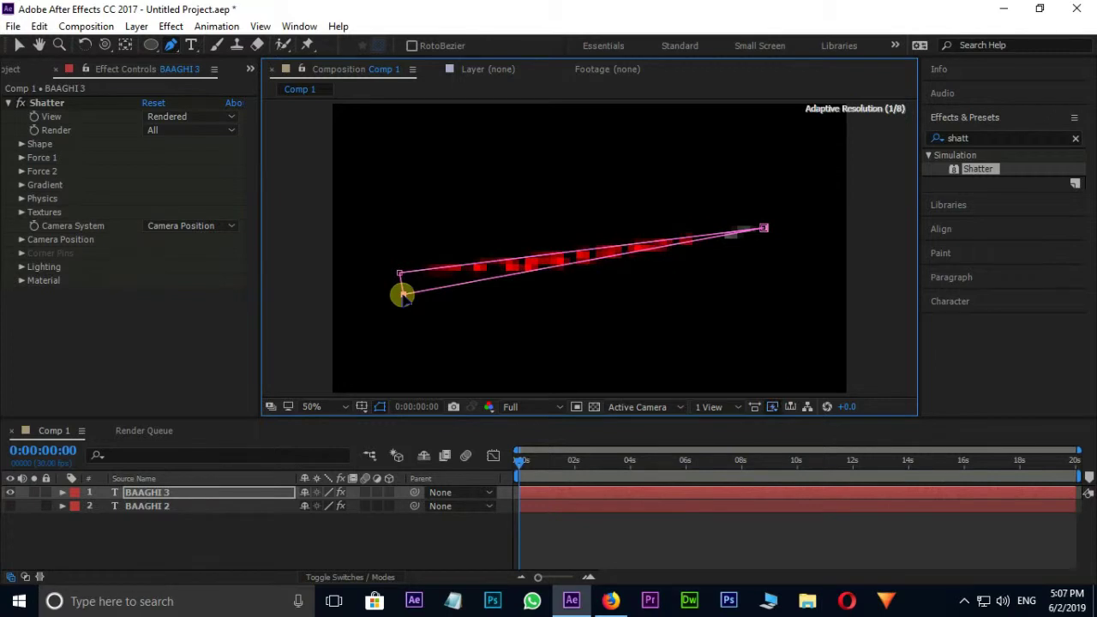
# - Hide the mask outline, view the composition at 100% and preview the strip shattering
pyautogui.click(379, 407)
pyautogui.press('.')
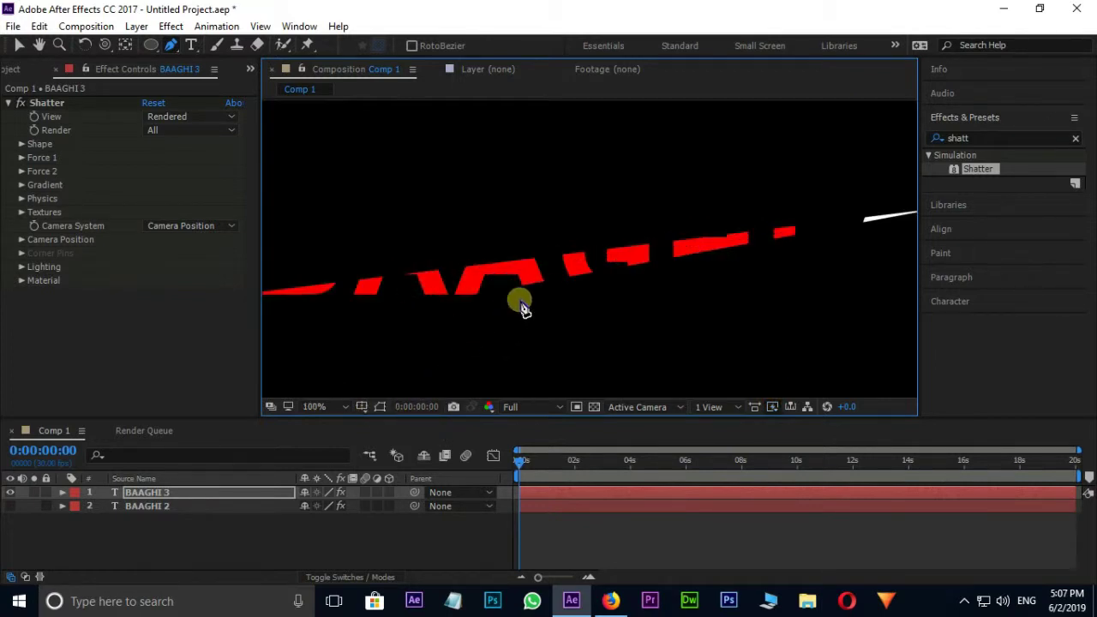
pyautogui.press('space')
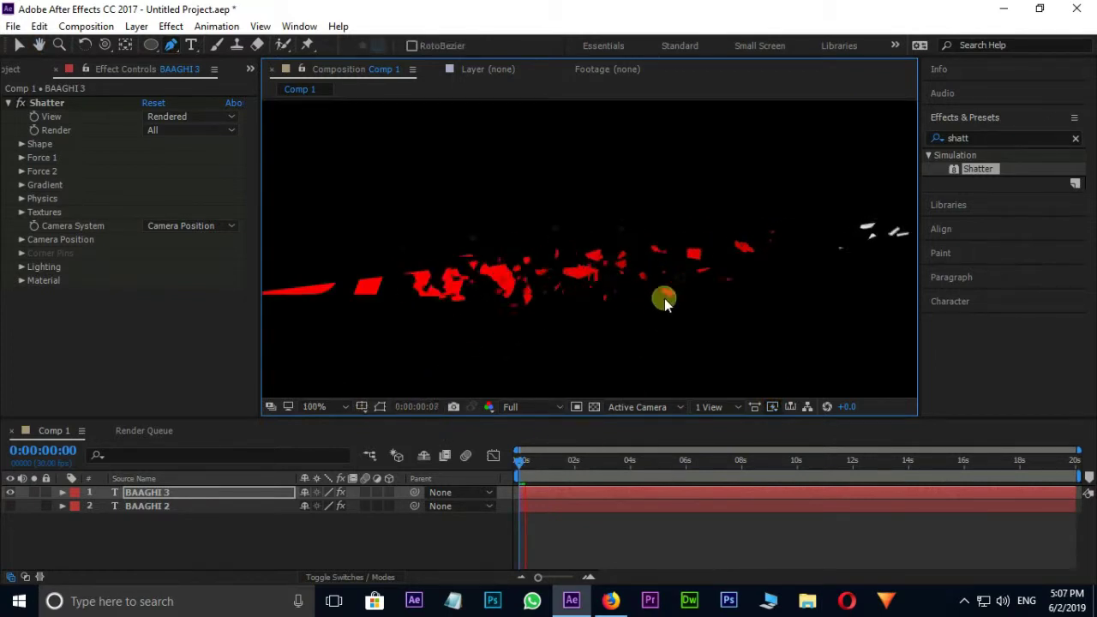
# - Stop the preview, return the view to 50% and copy BAAGHI 3's mask
pyautogui.press(',')
pyautogui.click(234, 502)
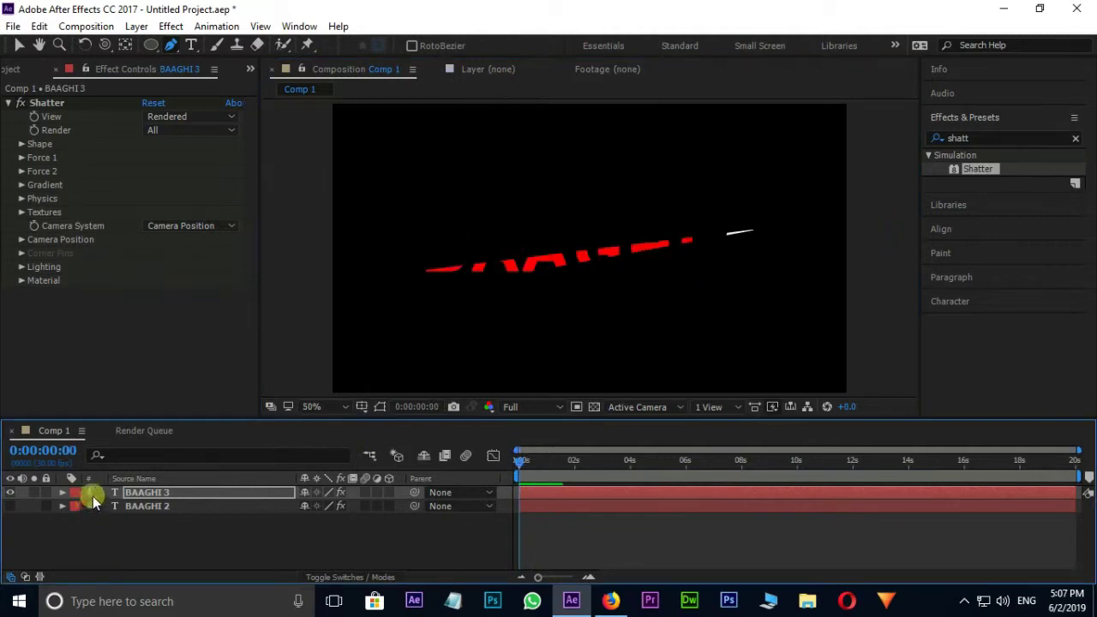
pyautogui.click(62, 494)
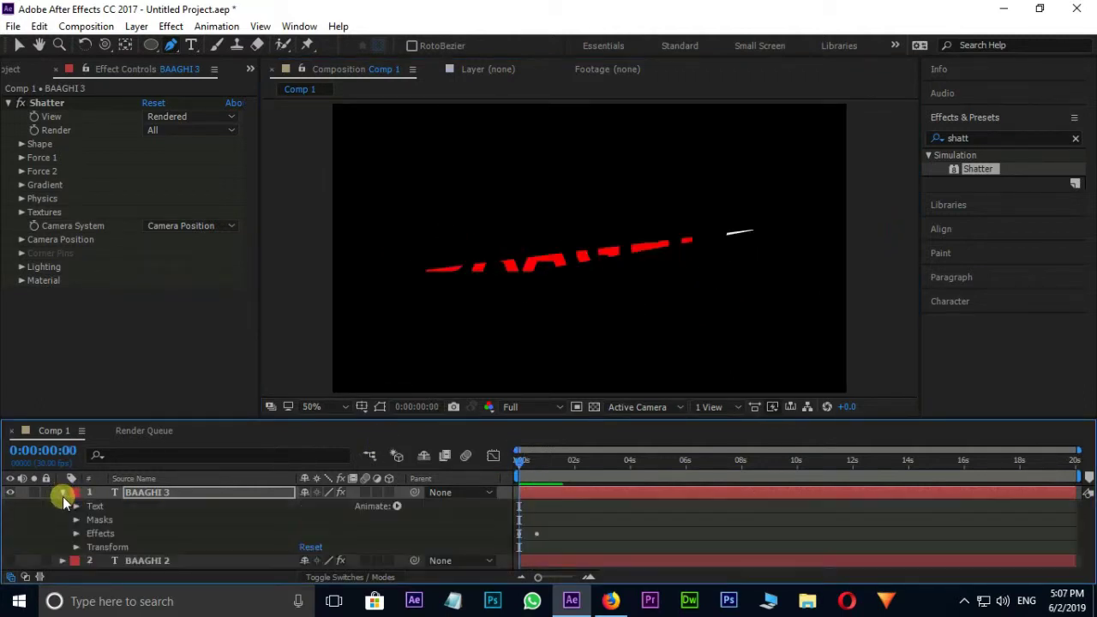
pyautogui.click(99, 520)
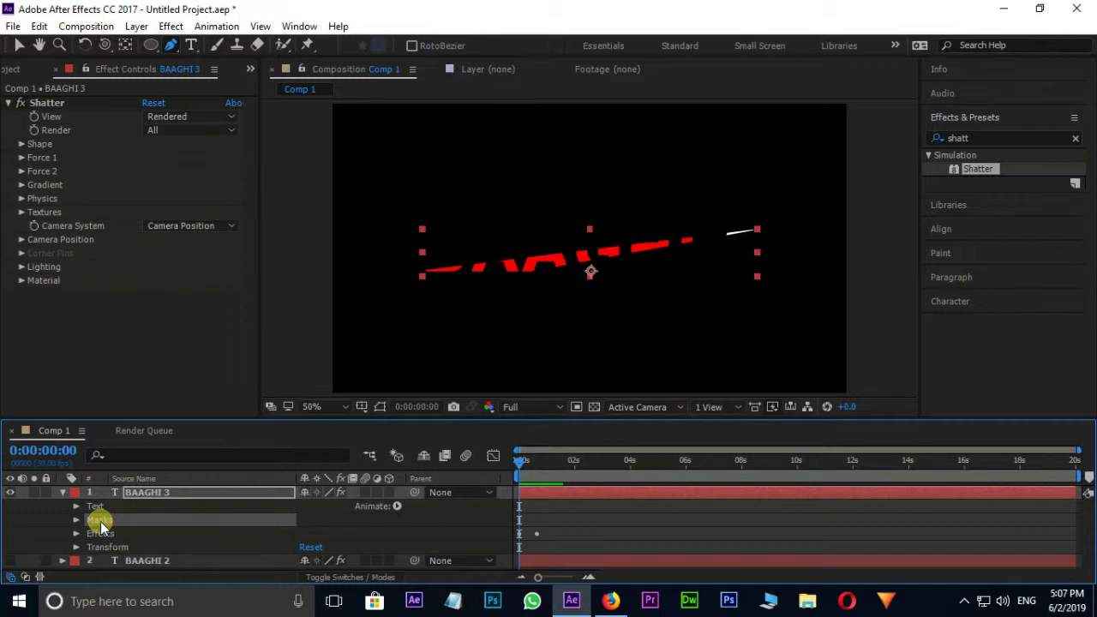
pyautogui.click(63, 493)
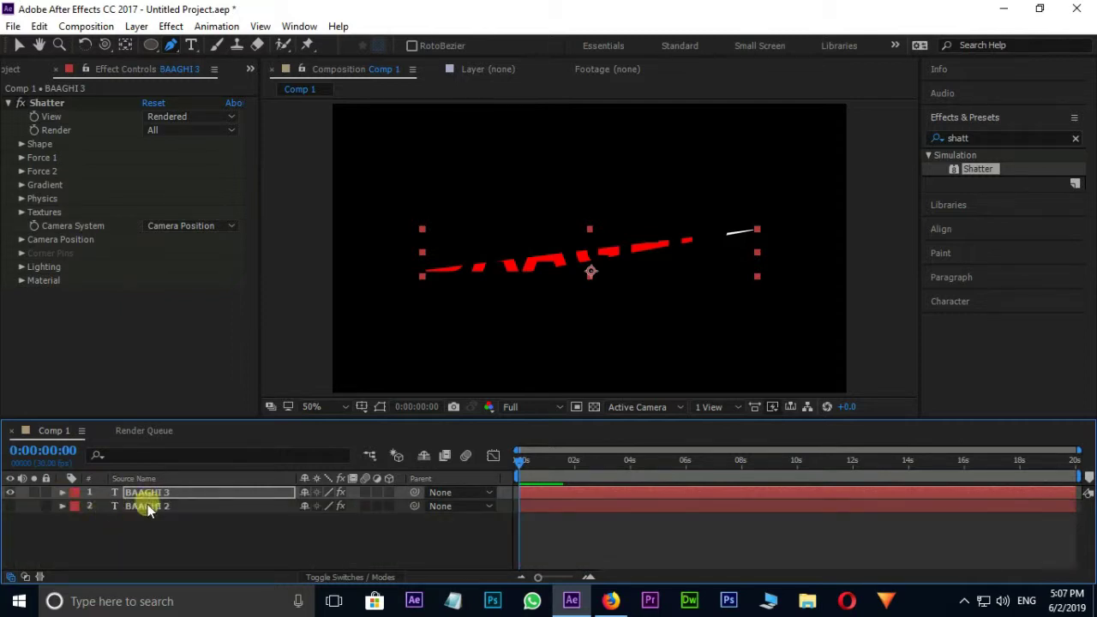
# - Make BAAGHI 2 visible again and paste the diagonal mask onto it
pyautogui.click(143, 506)
pyautogui.click(10, 506)
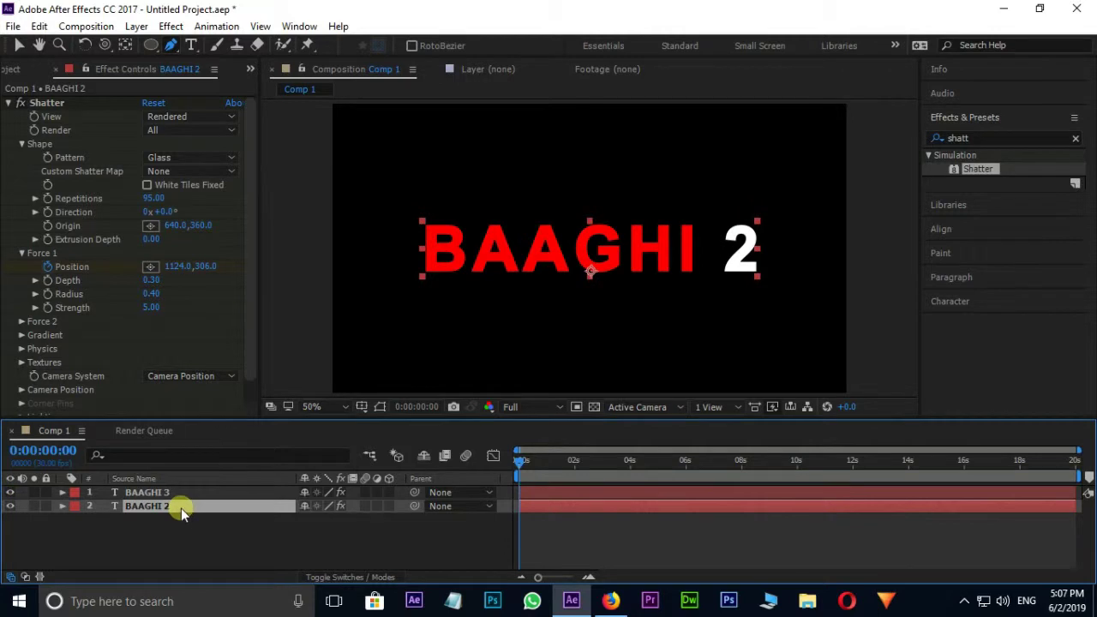
pyautogui.press('Return')
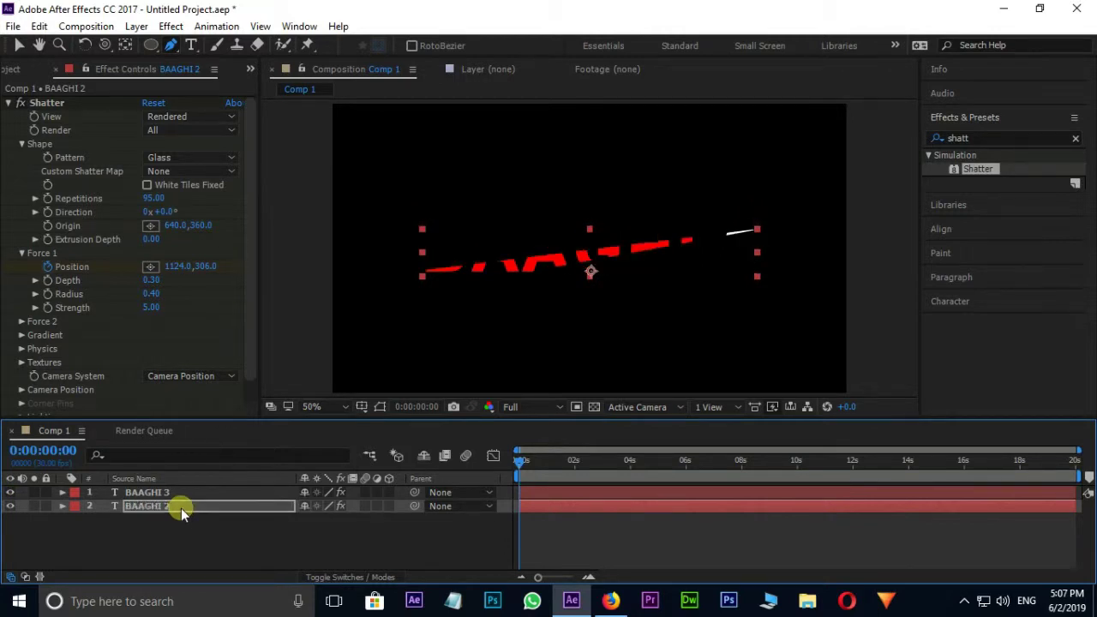
# - Tick Inverted on BAAGHI 2's Mask 1
pyautogui.click(62, 506)
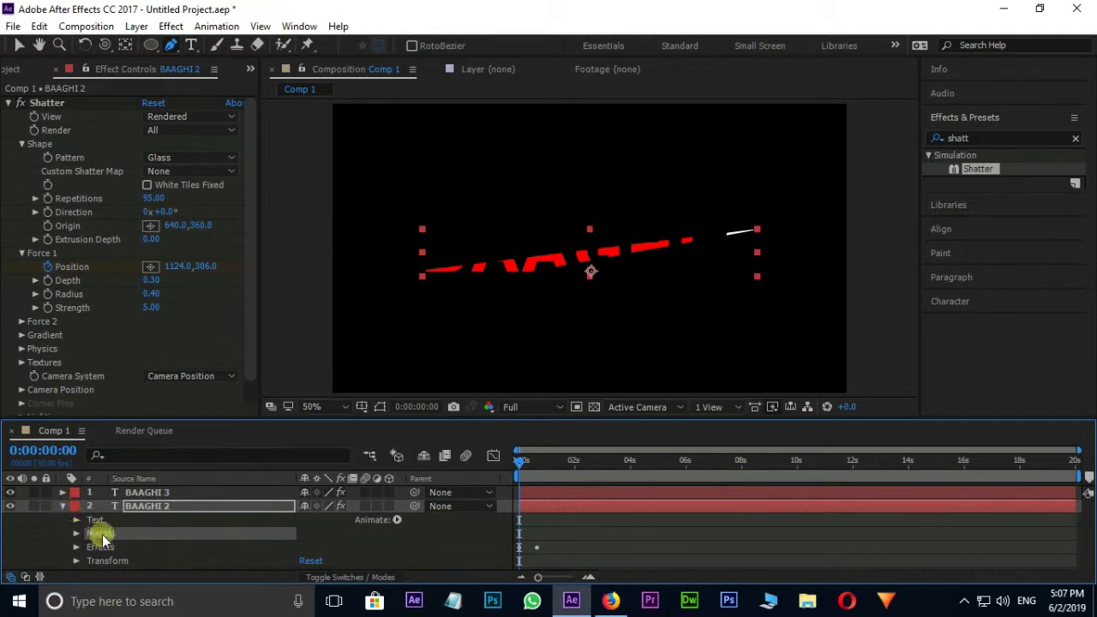
pyautogui.click(76, 534)
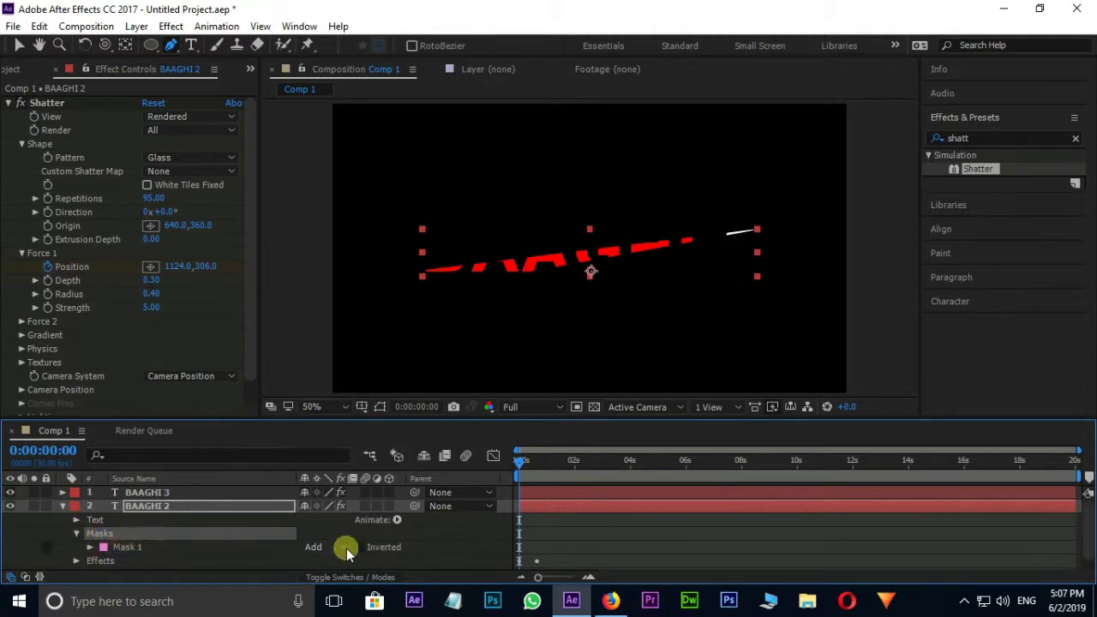
pyautogui.click(361, 547)
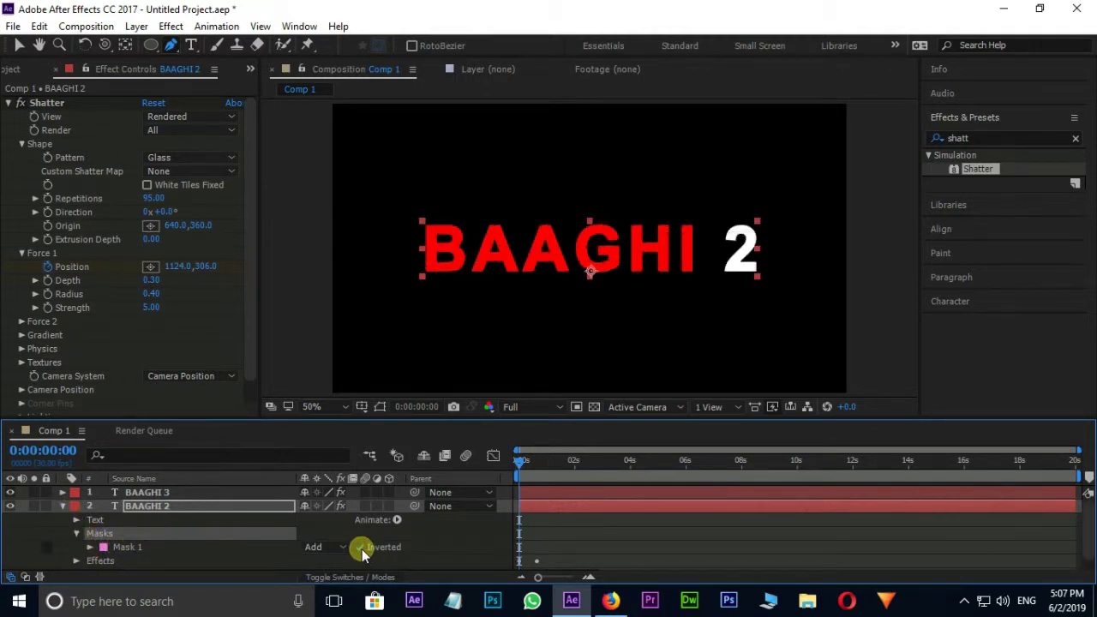
pyautogui.scroll(-1, 163, 540)
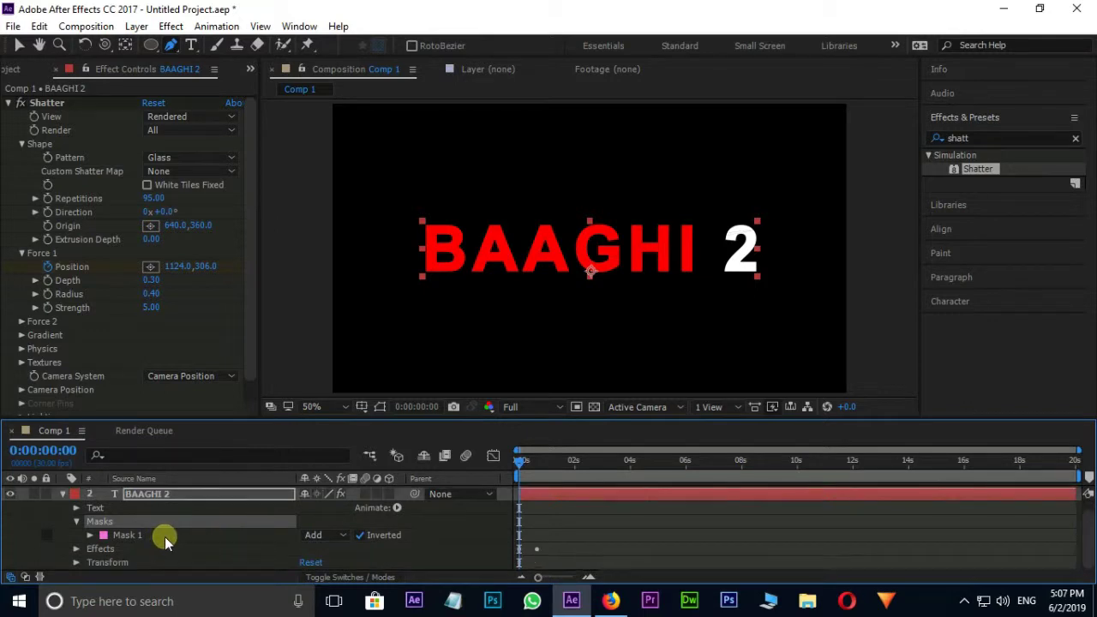
# - Review BAAGHI 2's Effects group, collapse the layer and preview the finished diagonal shatter
pyautogui.click(76, 549)
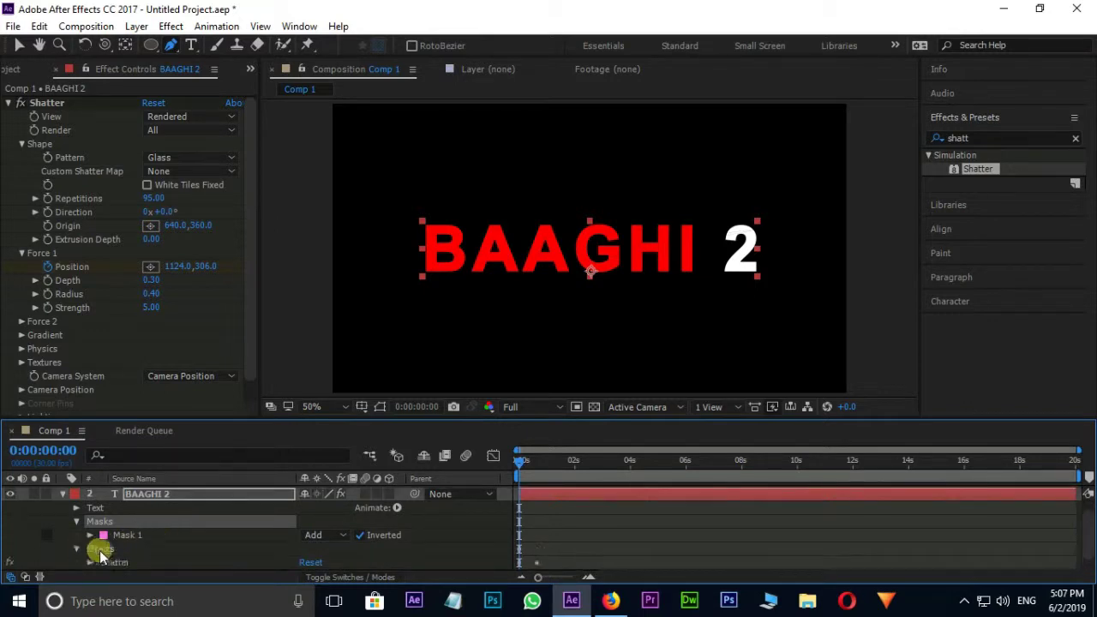
pyautogui.scroll(-1, 143, 549)
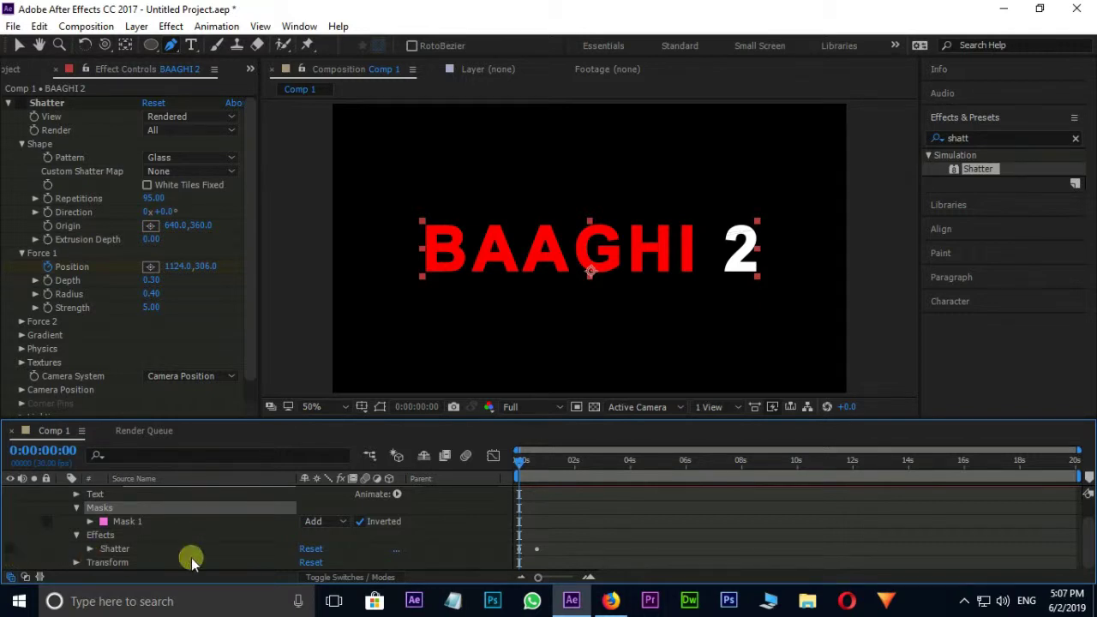
pyautogui.scroll(2, 103, 535)
pyautogui.click(62, 506)
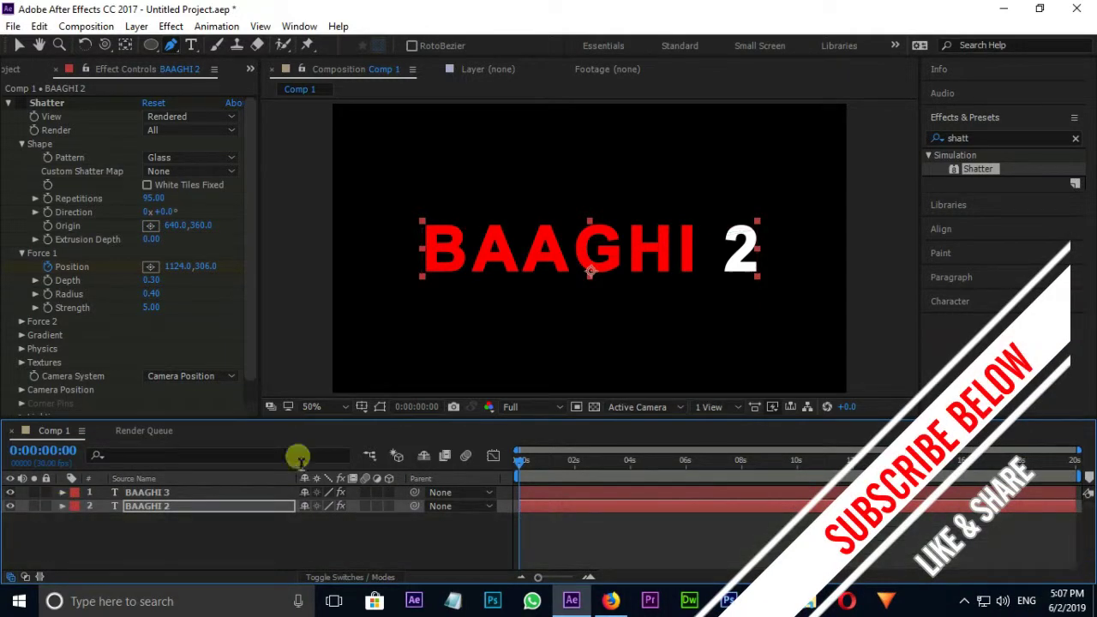
pyautogui.press('space')
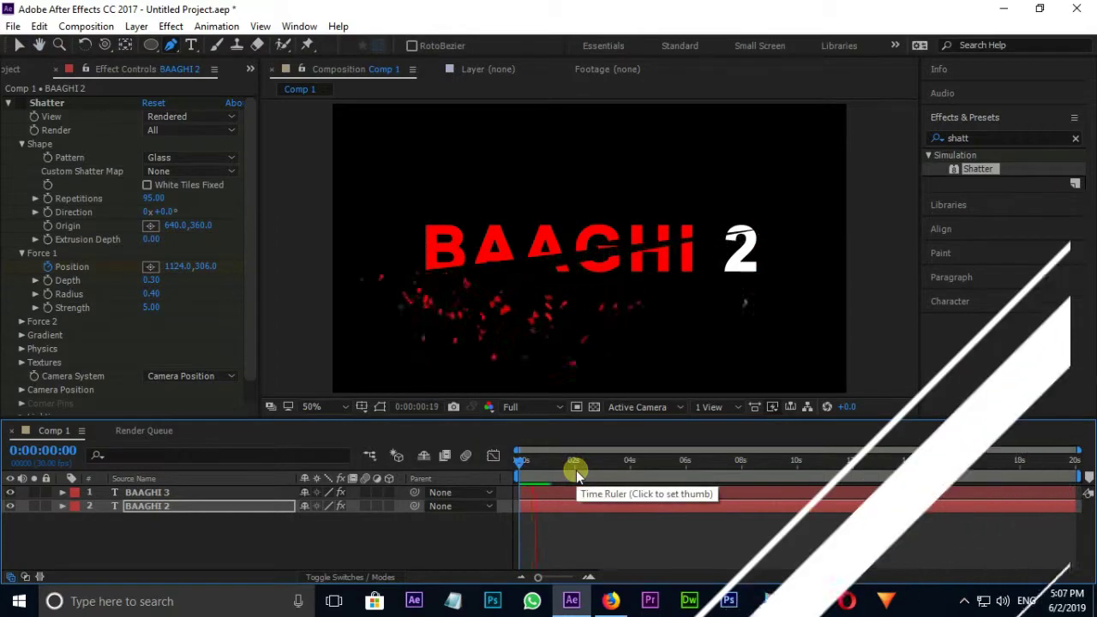